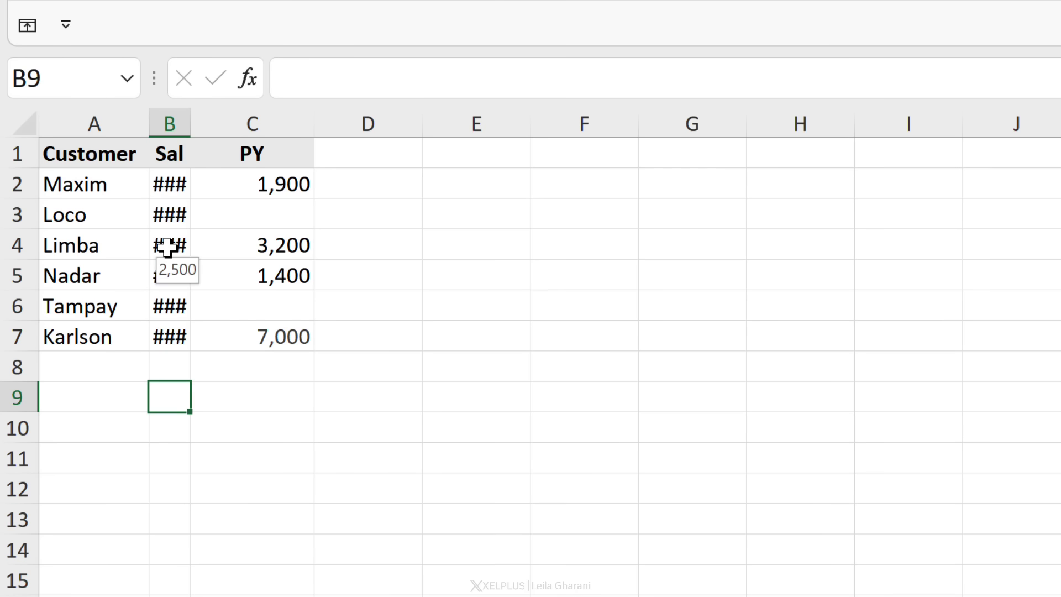
- AutoFit the Sales column to its contents, repeating the fit with cell B1 selected after narrowing the column
double_click(190, 120)
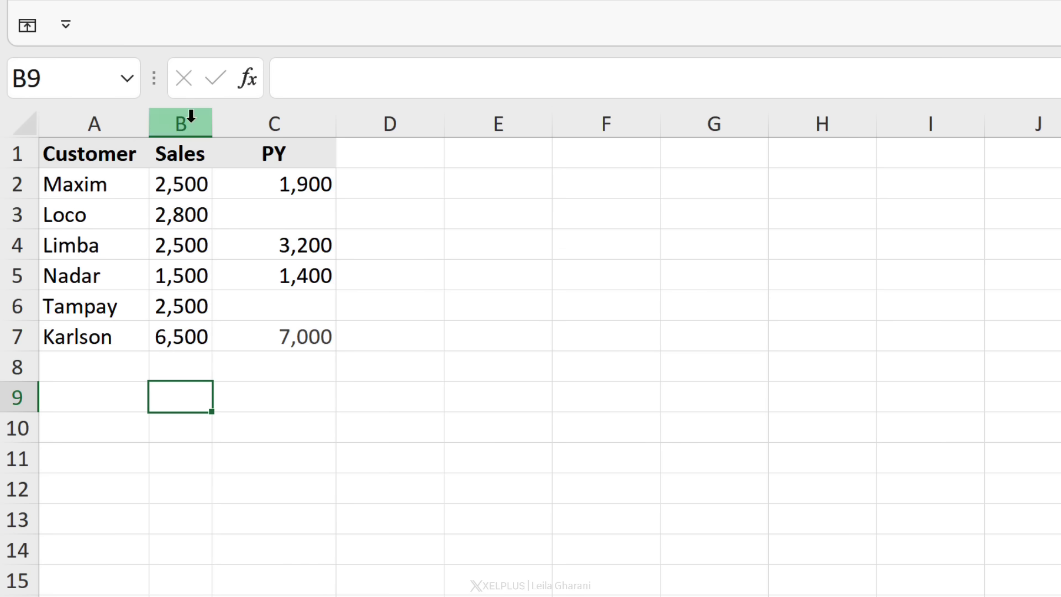
drag(211, 121, 182, 120)
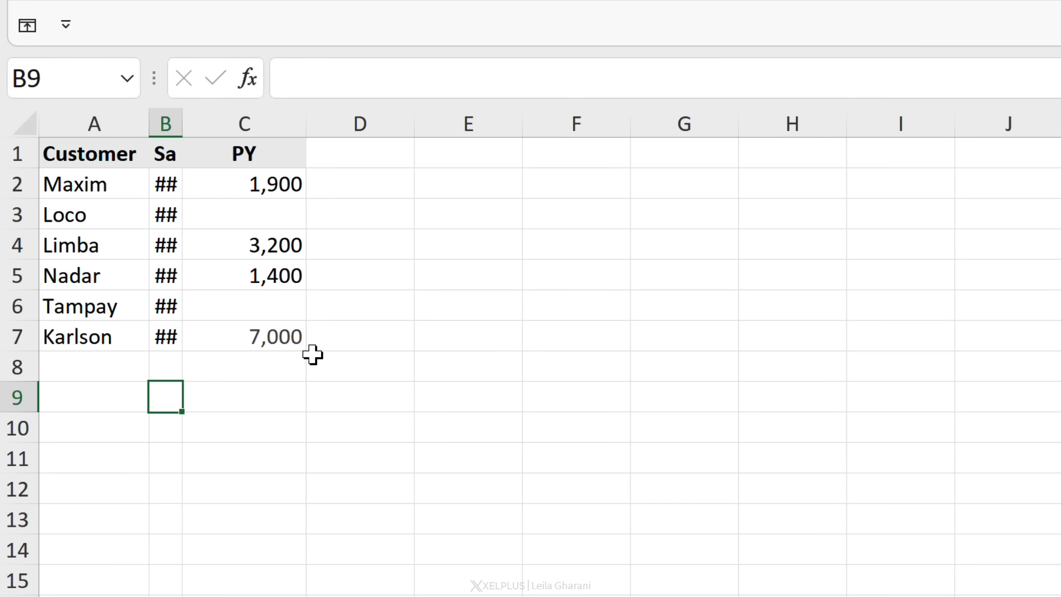
click(170, 155)
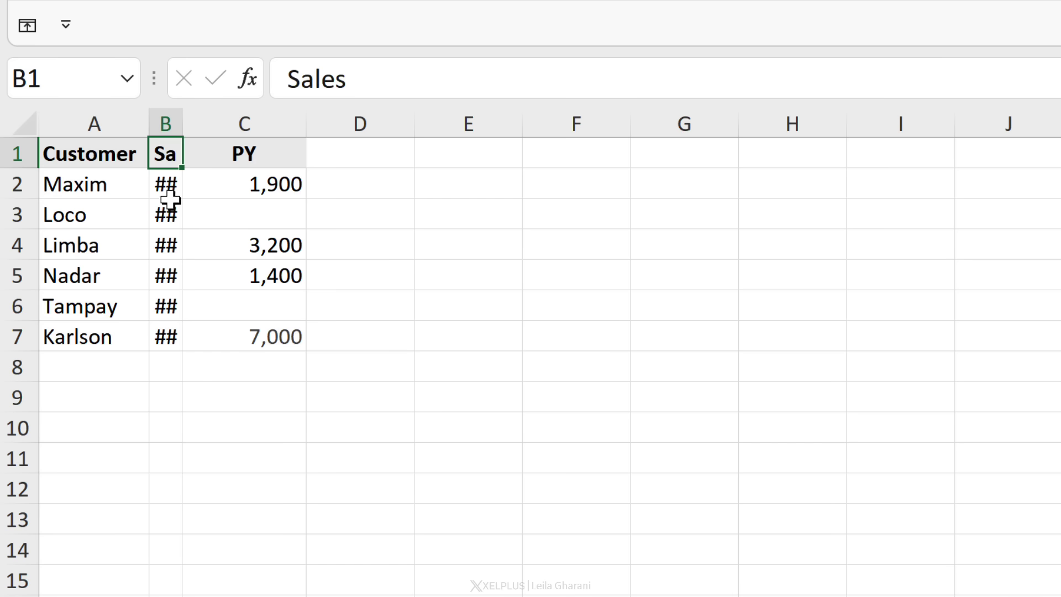
key(alt+h)
key(o)
key(i)
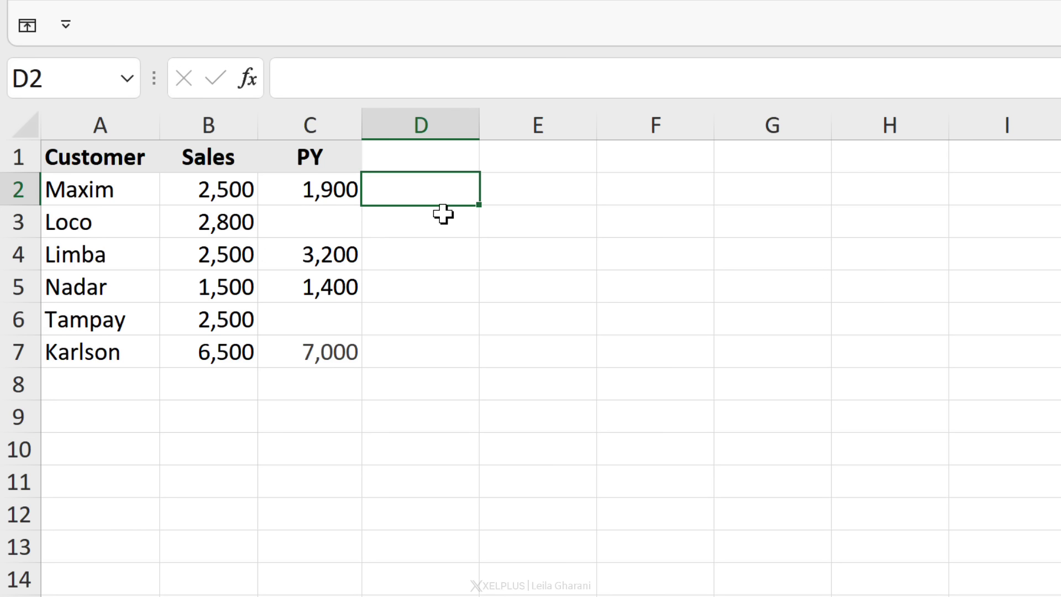
- Calculate the difference between Sales and PY in D2 with =B2-C2 and fill the formula down through D7
text(=)
key(Left)
key(Left)
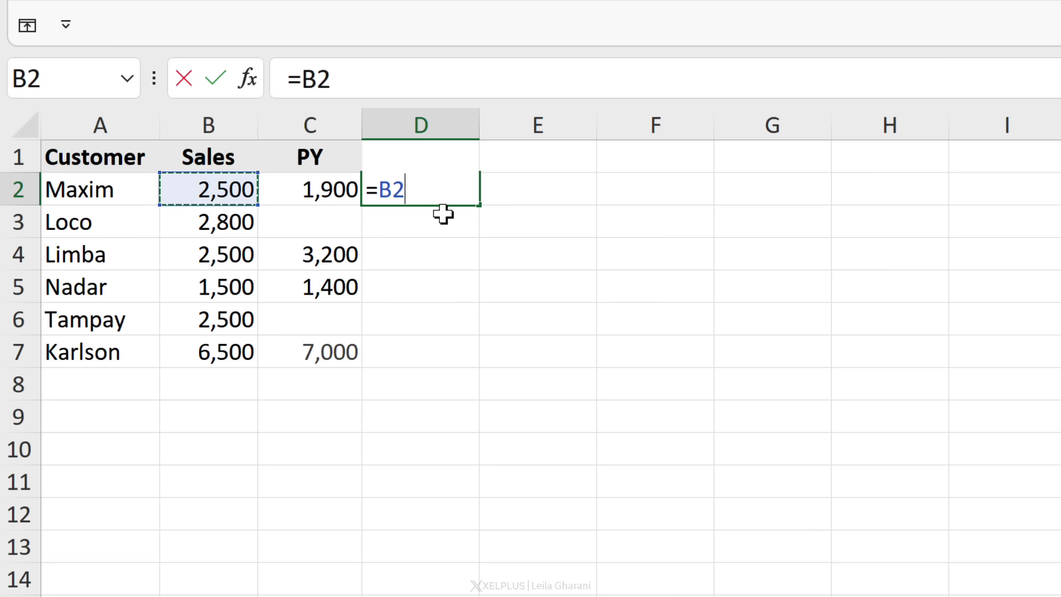
text(-)
key(Left)
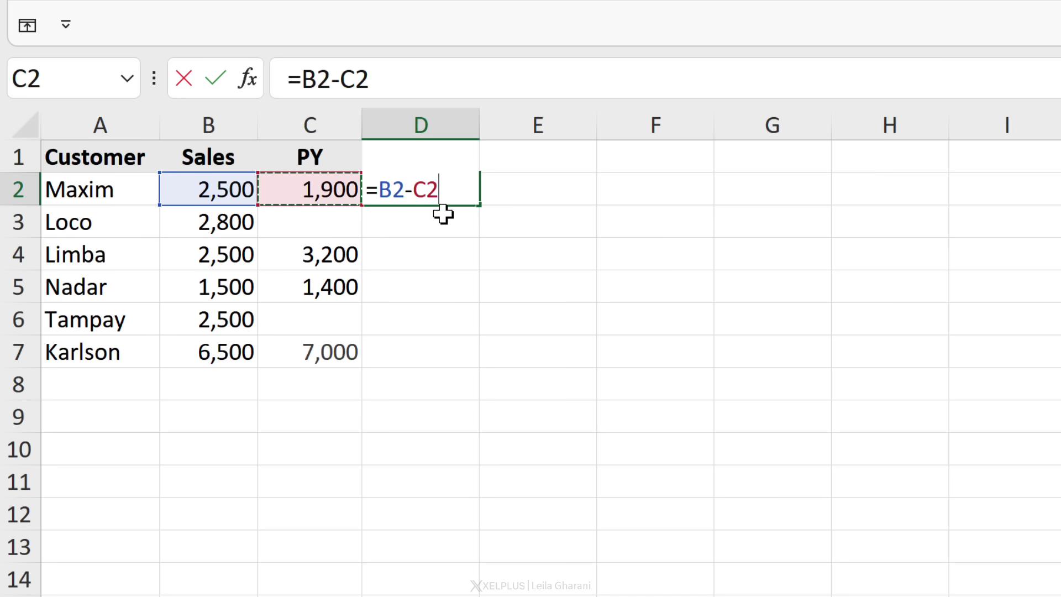
key(Return)
key(Up)
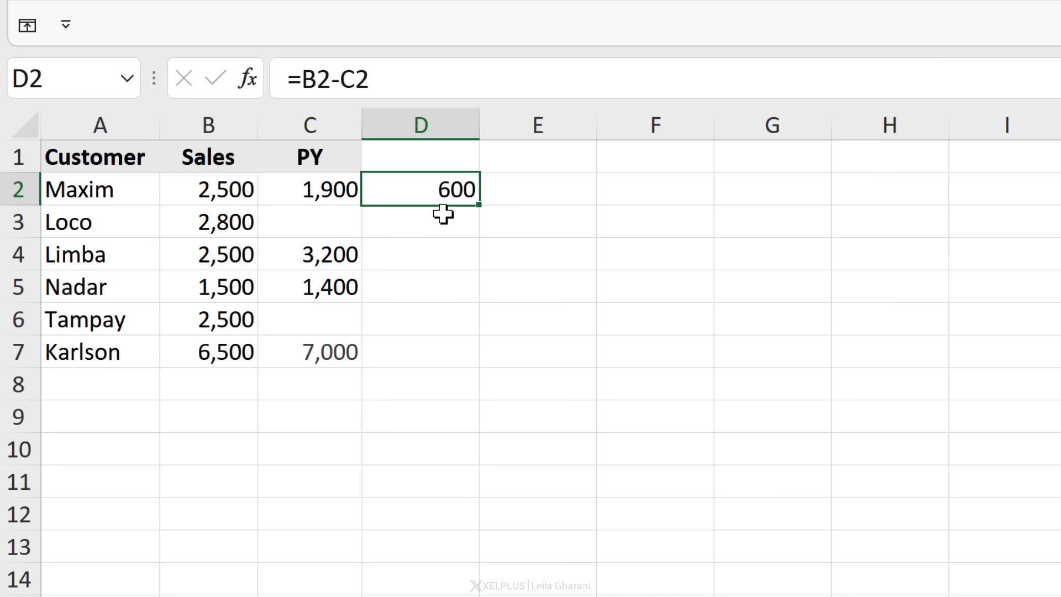
double_click(479, 209)
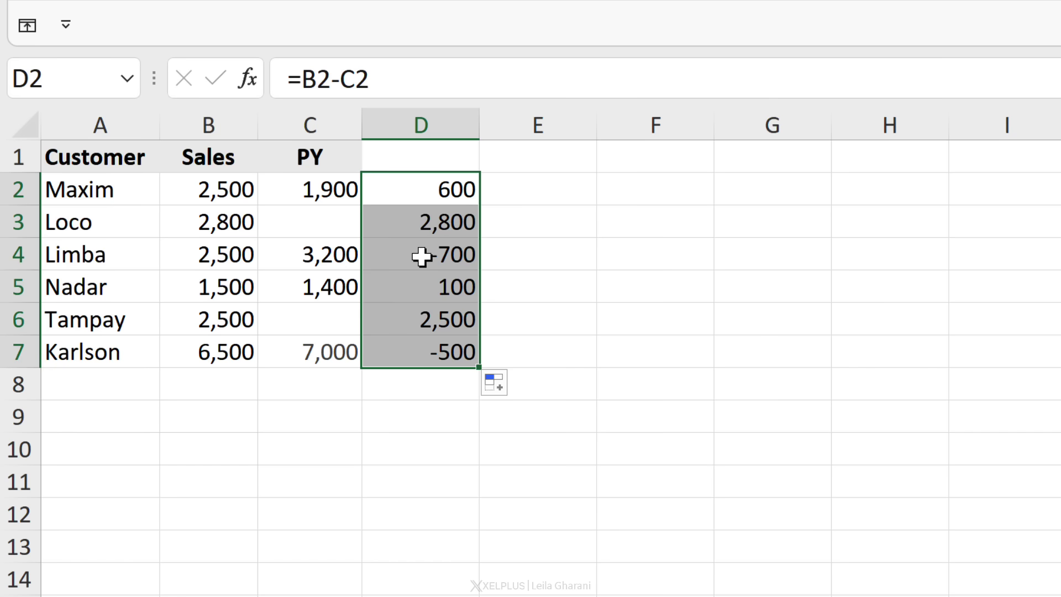
- Enter the text "missing" in the blank PY cell C3 and inspect the difference formula in D3
click(317, 229)
ctrl+click(314, 326)
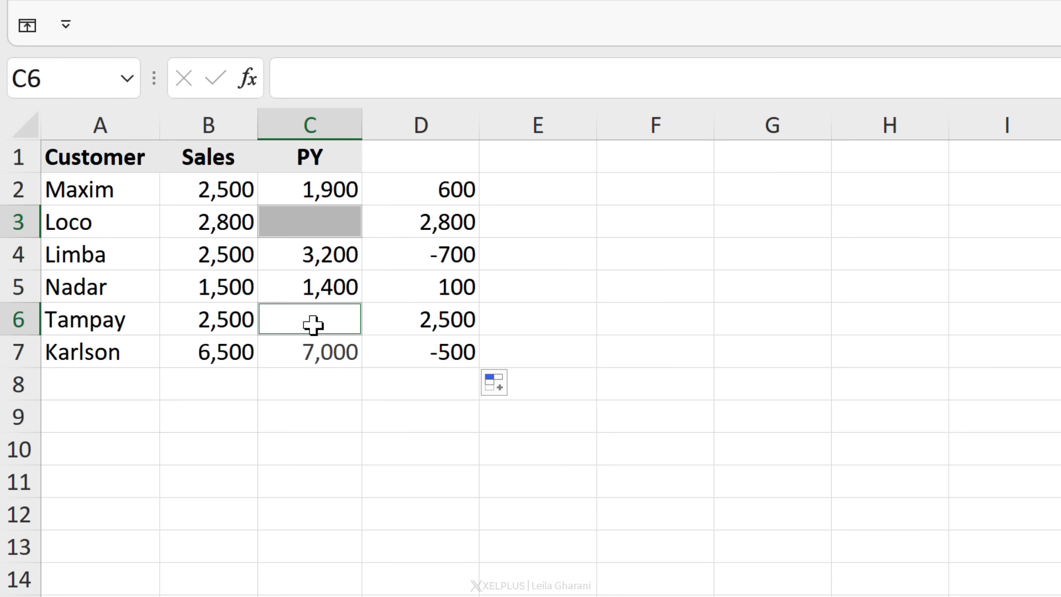
click(441, 224)
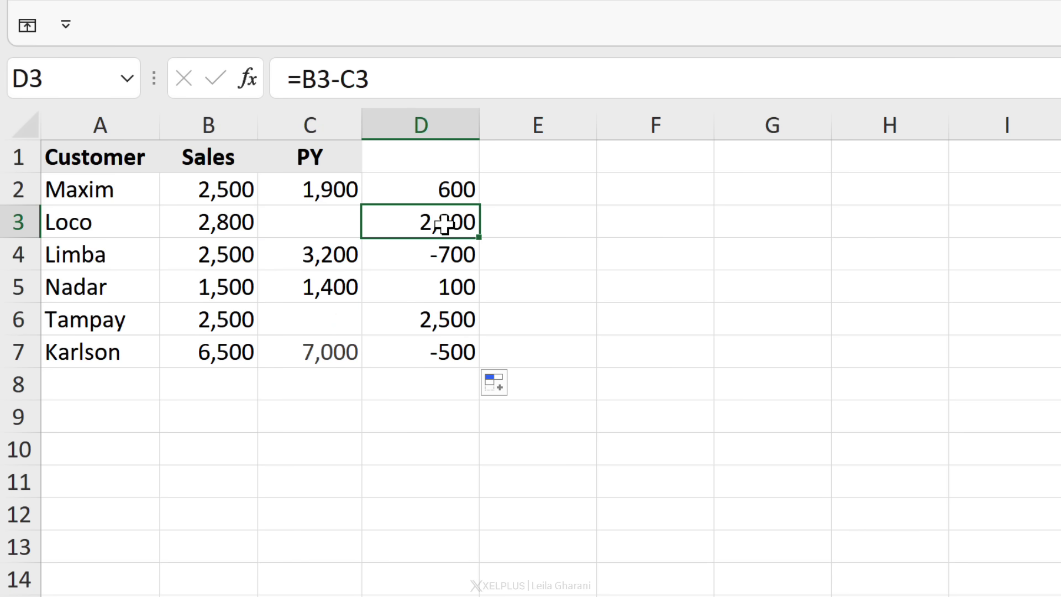
click(304, 230)
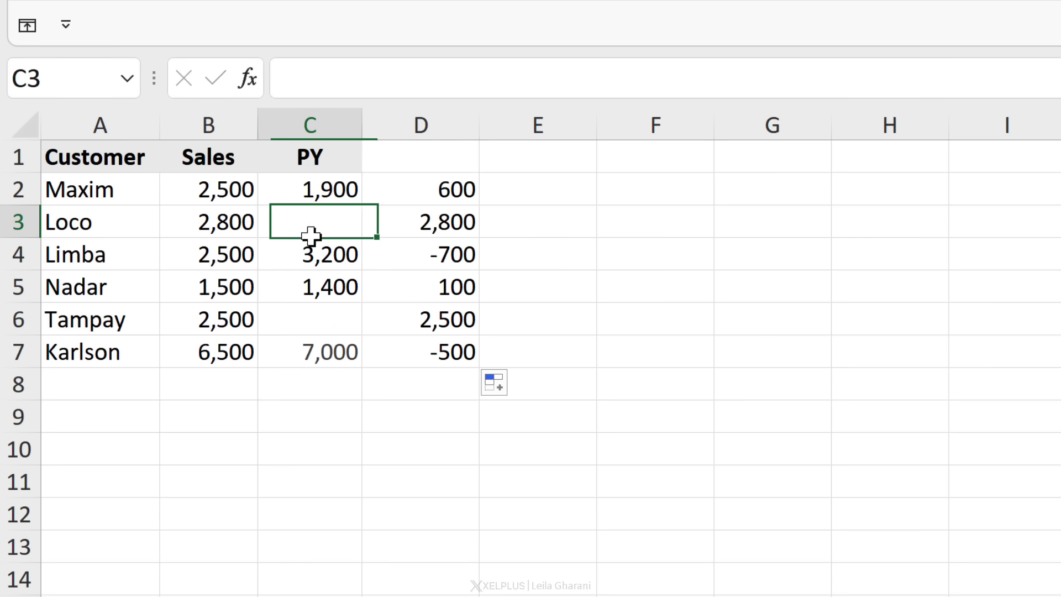
text(missing)
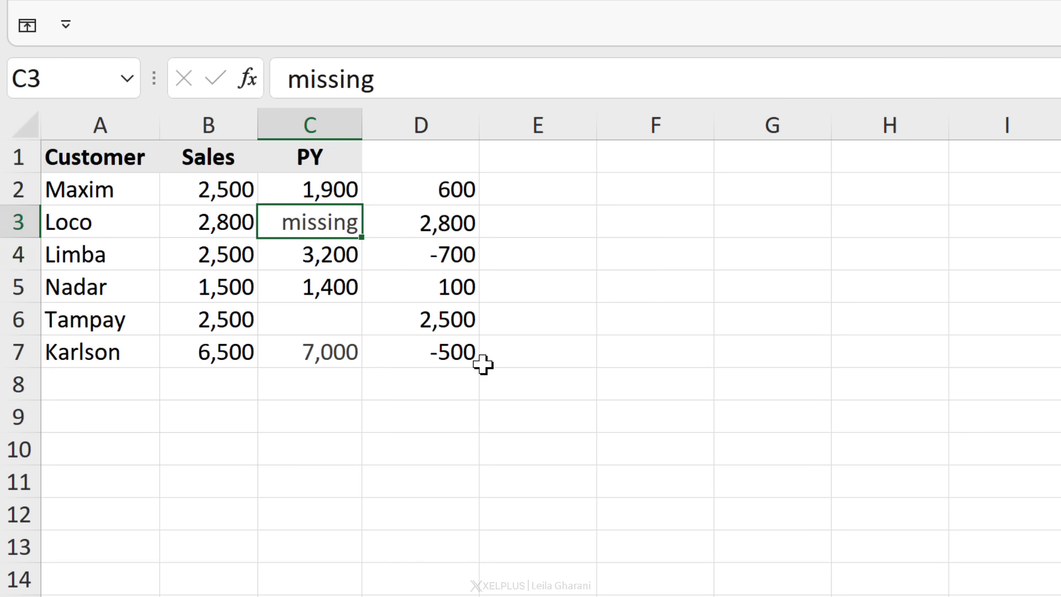
key(Return)
click(448, 231)
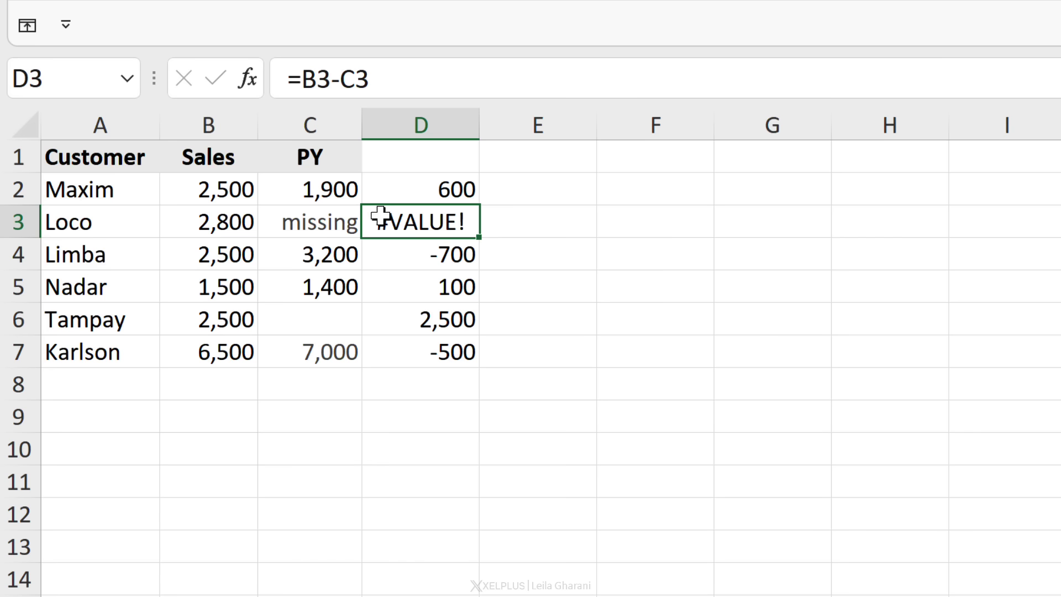
- Change the formula in D2 to =B2-SUM(C2) and fill it down through D7
click(405, 195)
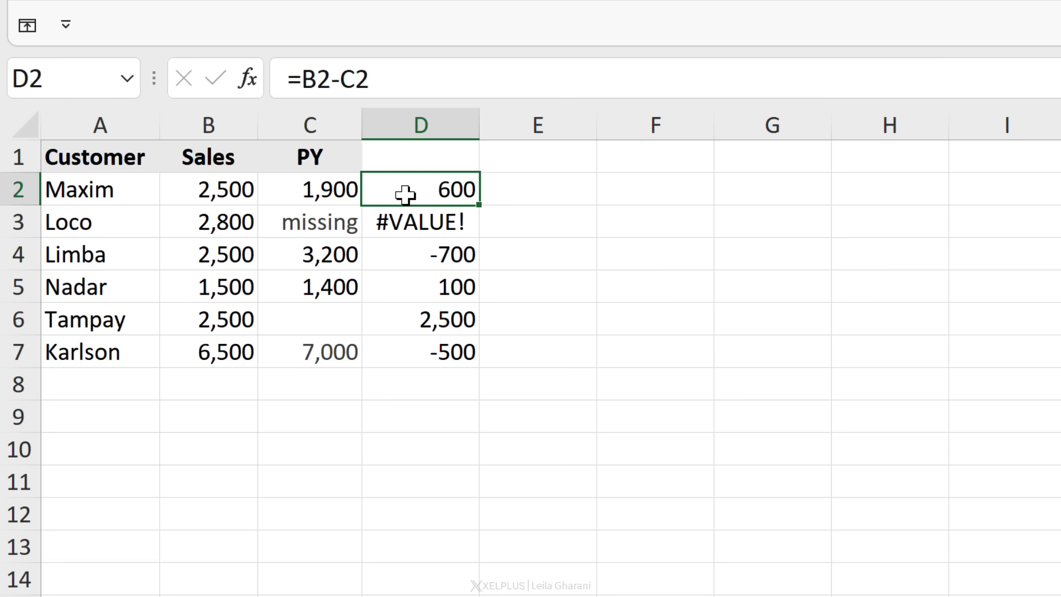
click(341, 78)
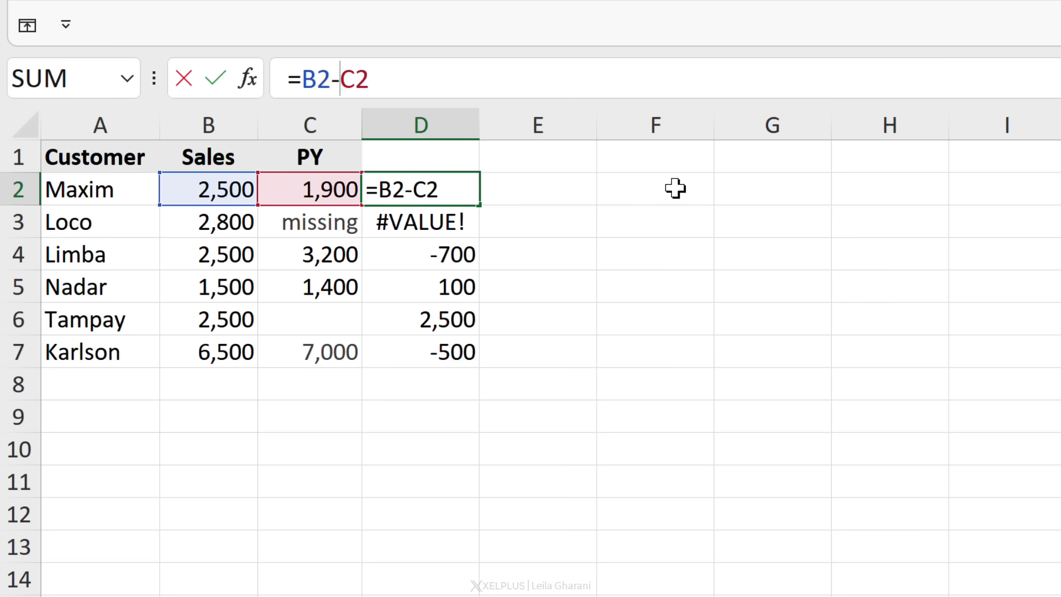
text(sum)
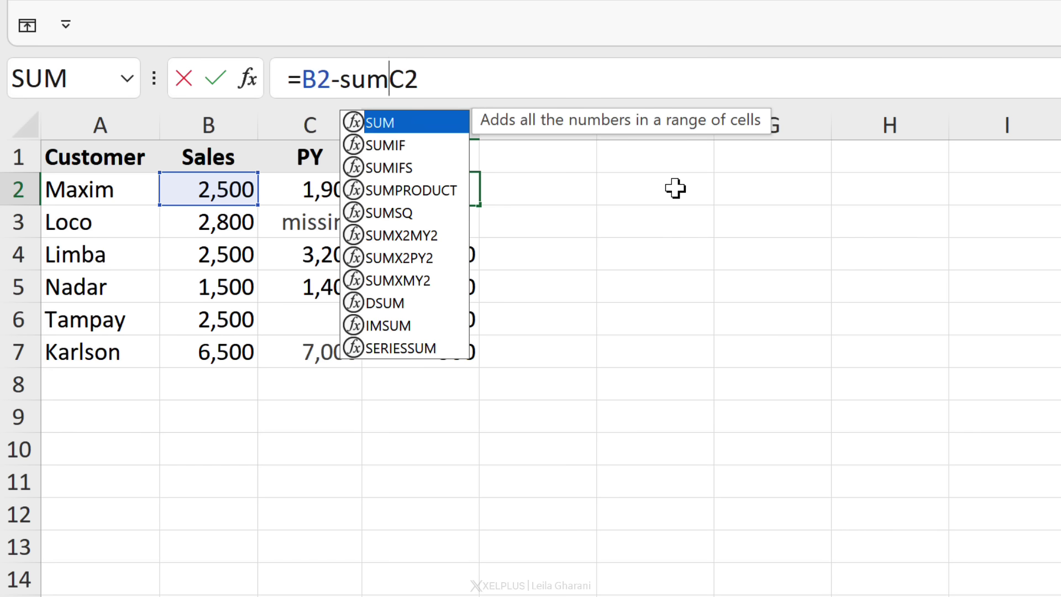
text(()
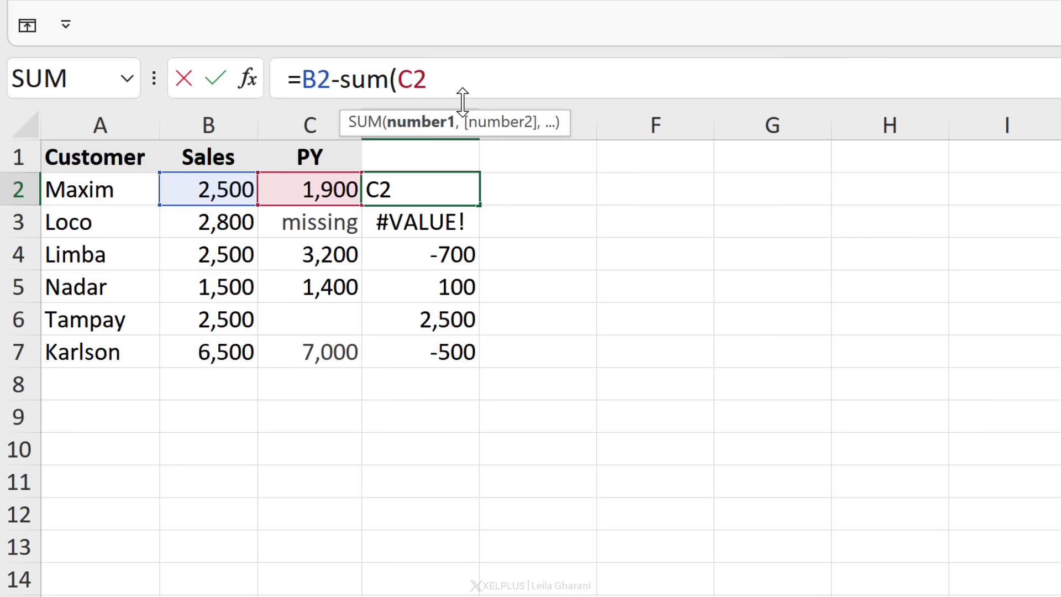
key(Return)
click(457, 181)
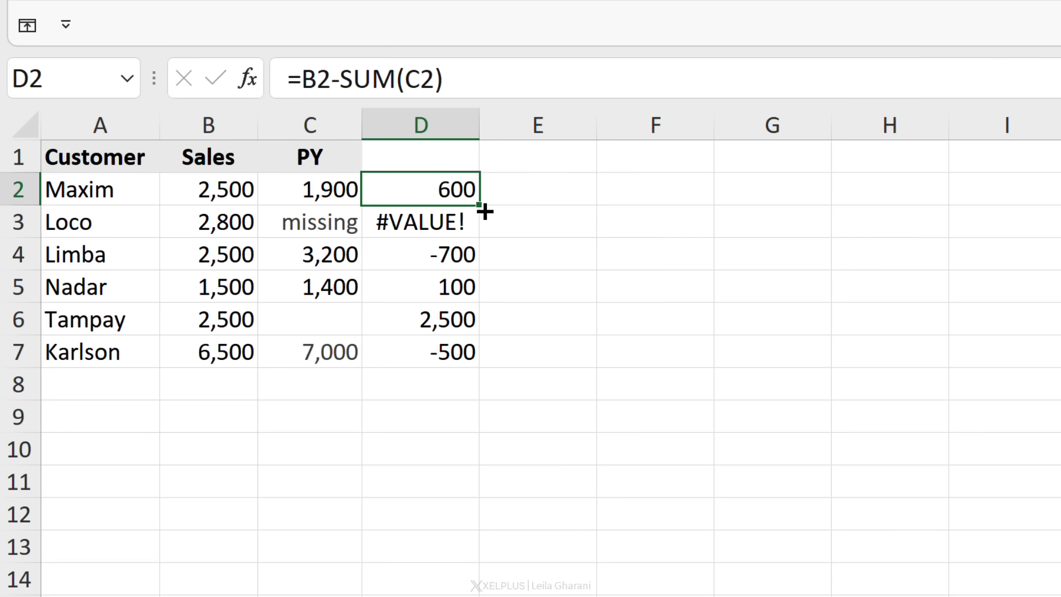
double_click(481, 205)
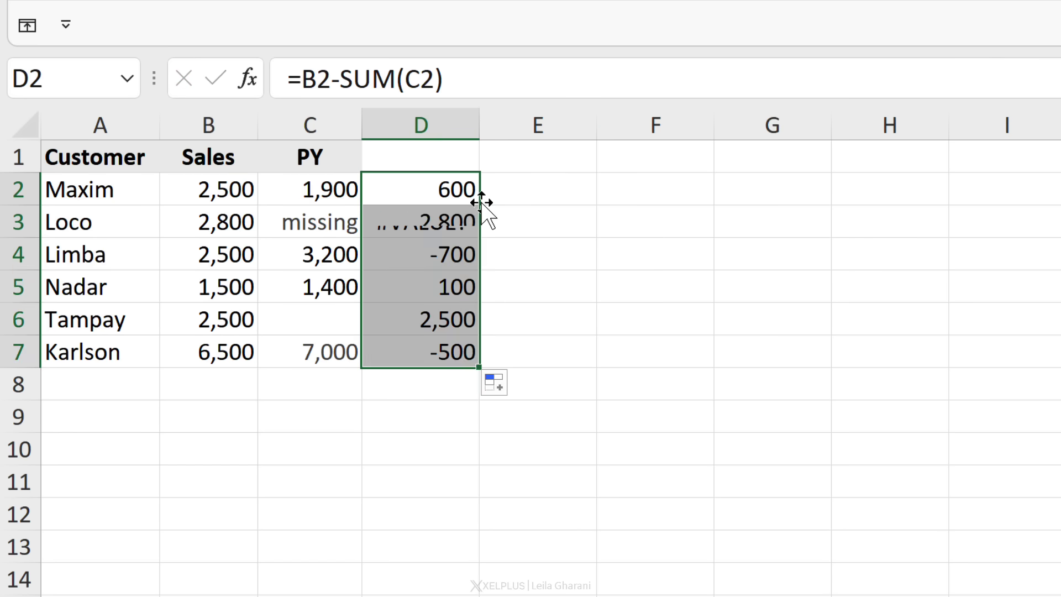
click(436, 225)
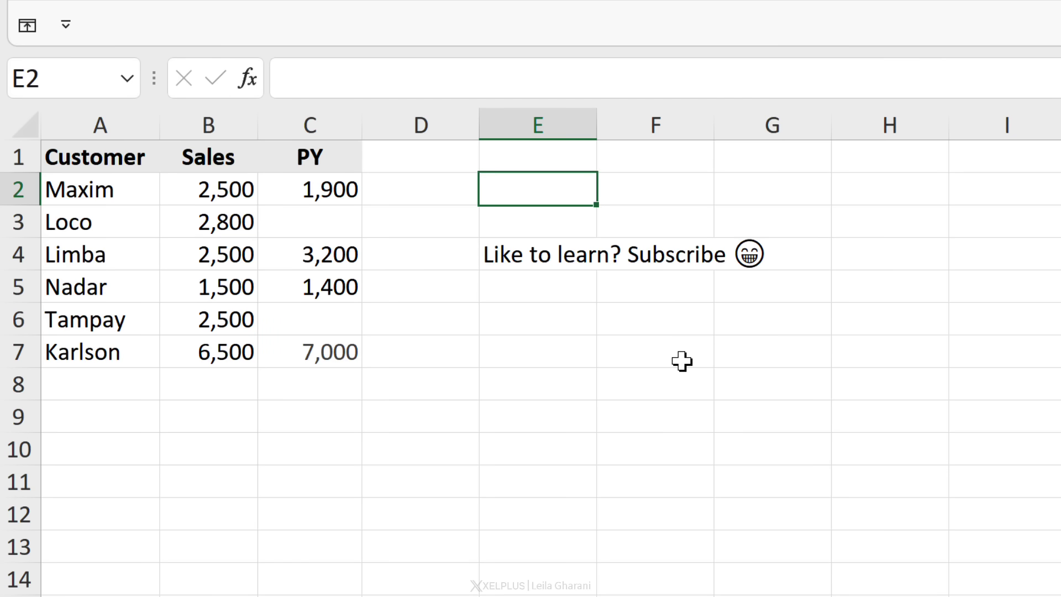
- Enter the formula =UNIQUE(B2:B7) in cell E2 to list the distinct Sales values
text(=)
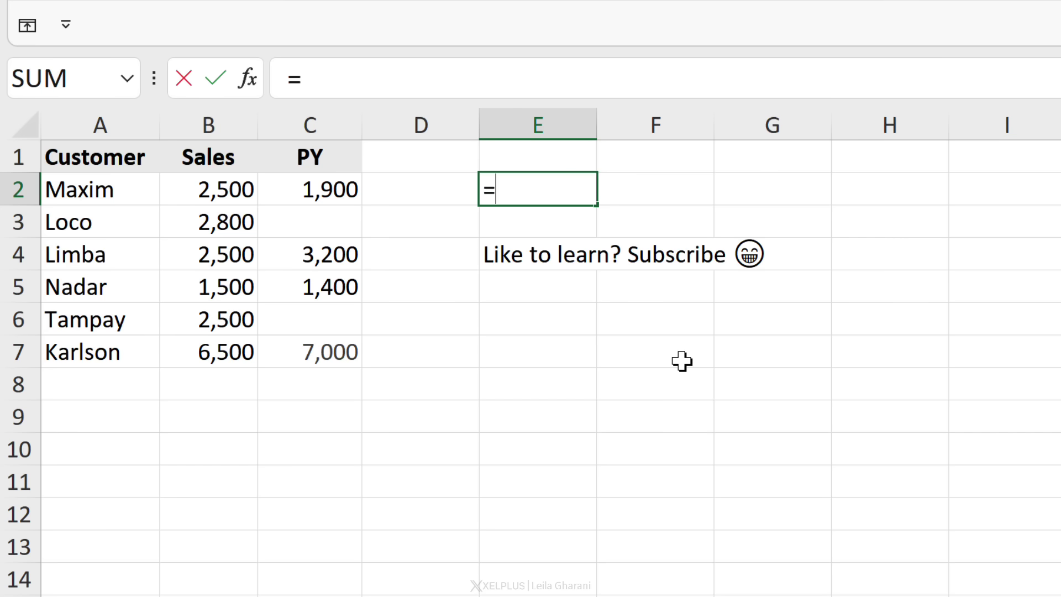
text(unique)
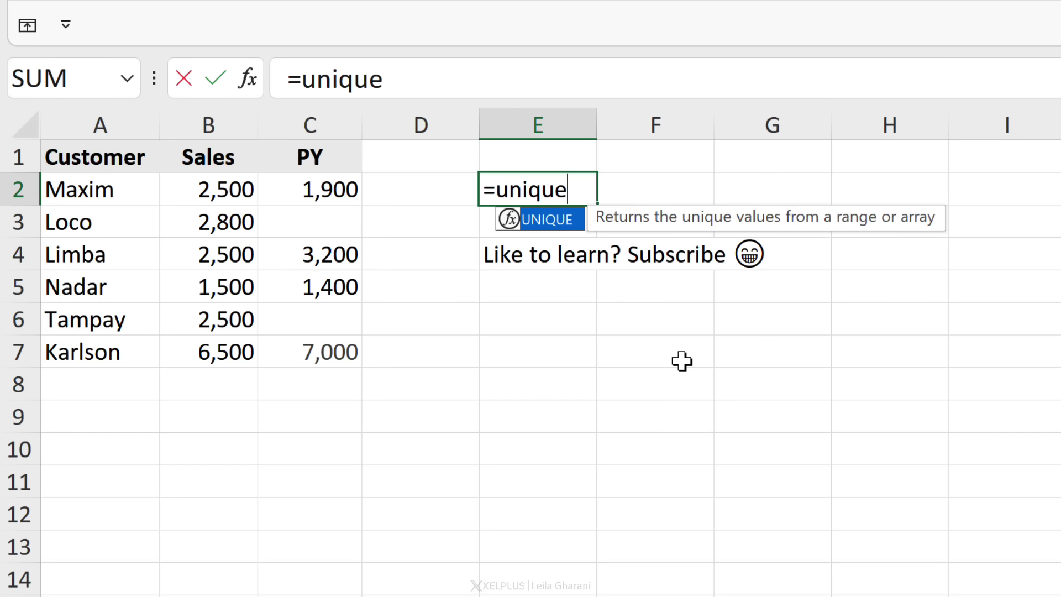
text(()
drag(232, 202, 202, 351)
text())
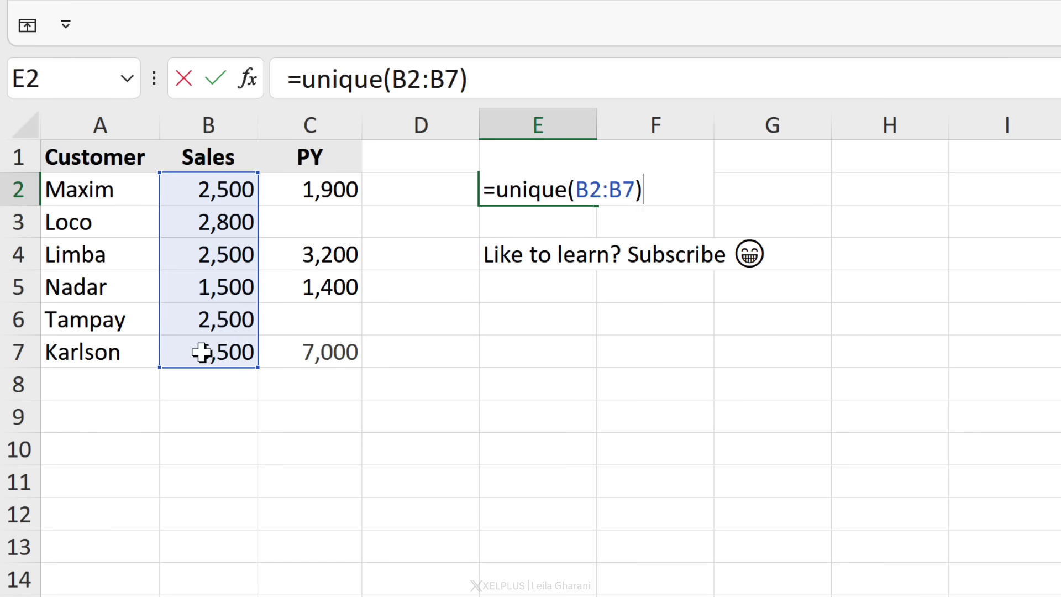
key(Return)
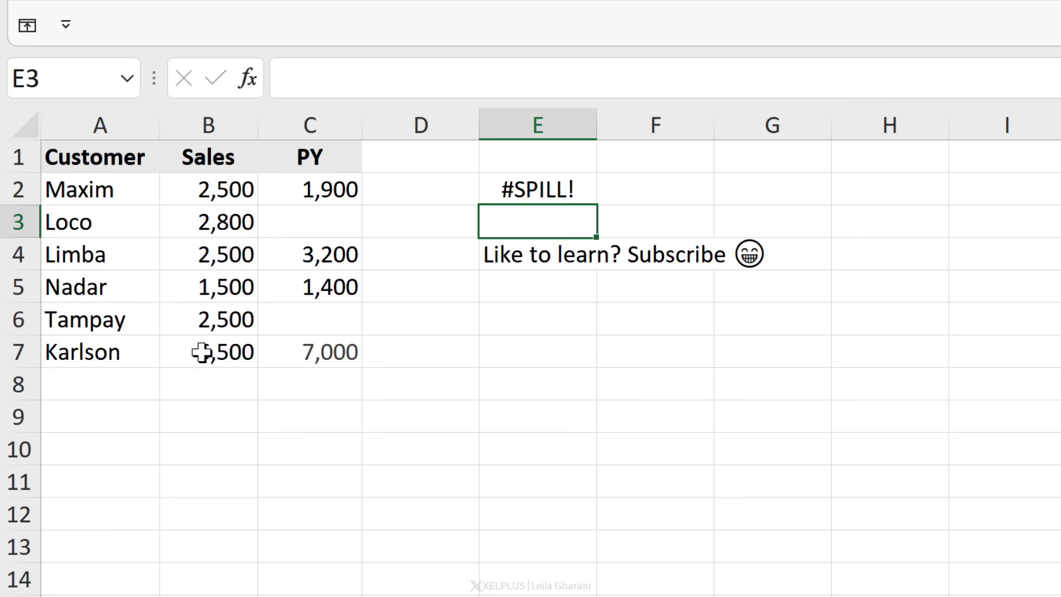
- Check the spill range of the UNIQUE formula in E2 and delete the text blocking it in E4
click(576, 193)
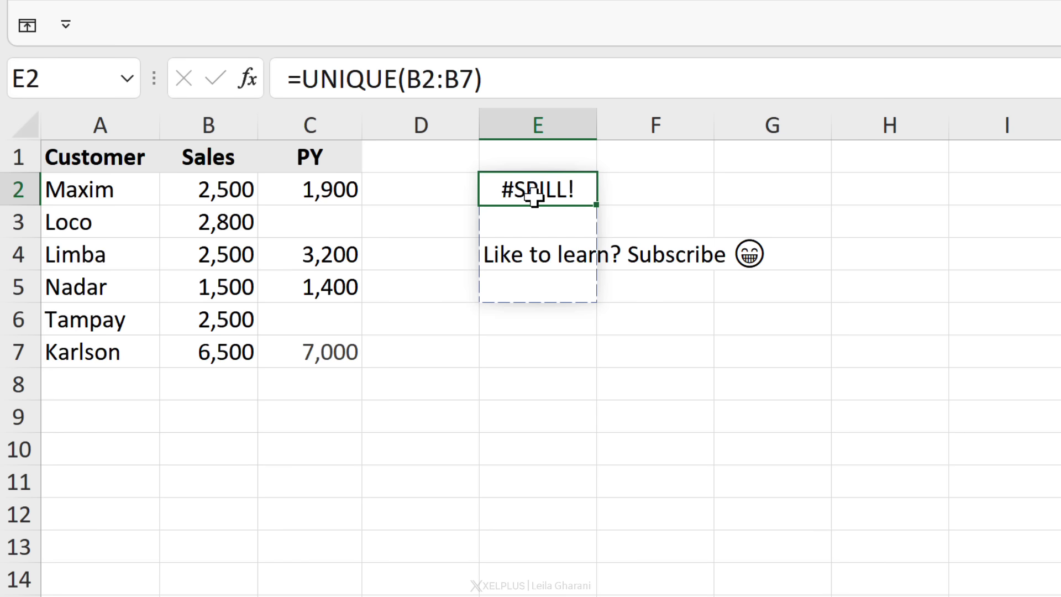
click(544, 257)
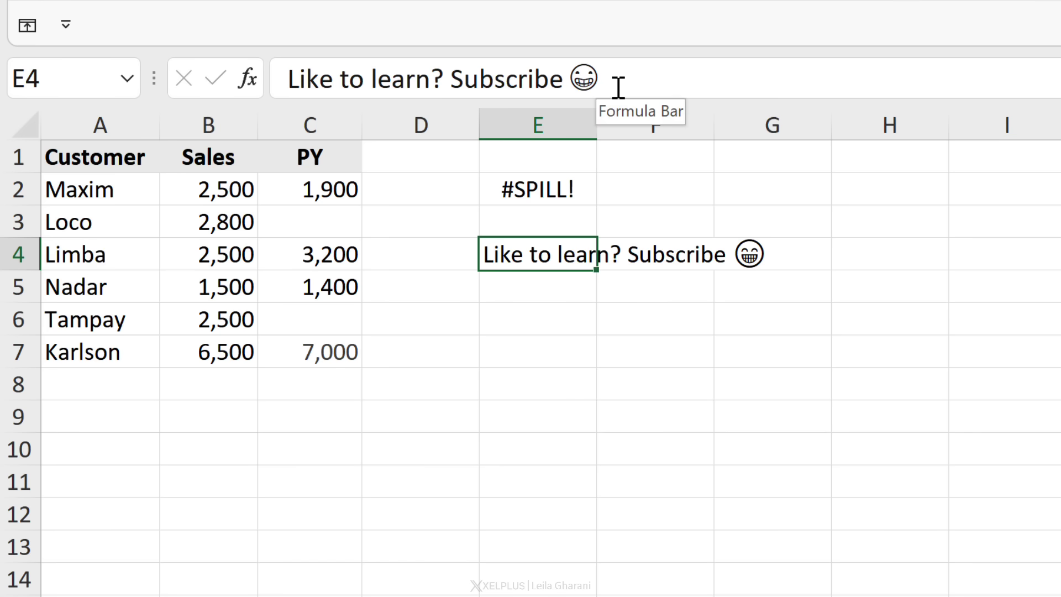
key(BackSpace)
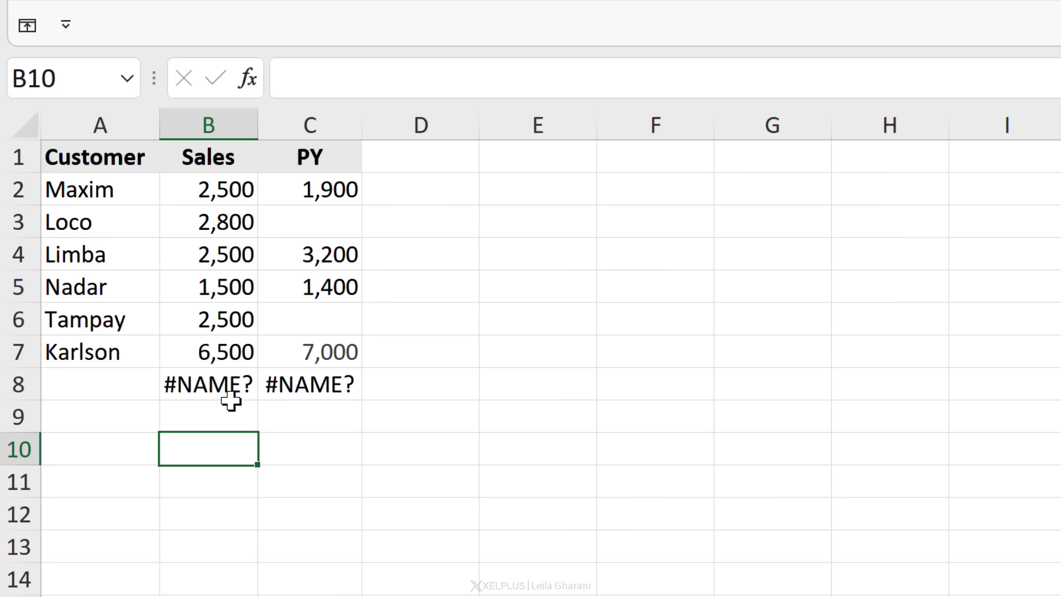
- Correct the total formula in B8 to =SUM(B2:B7) and copy it across to C8
click(230, 390)
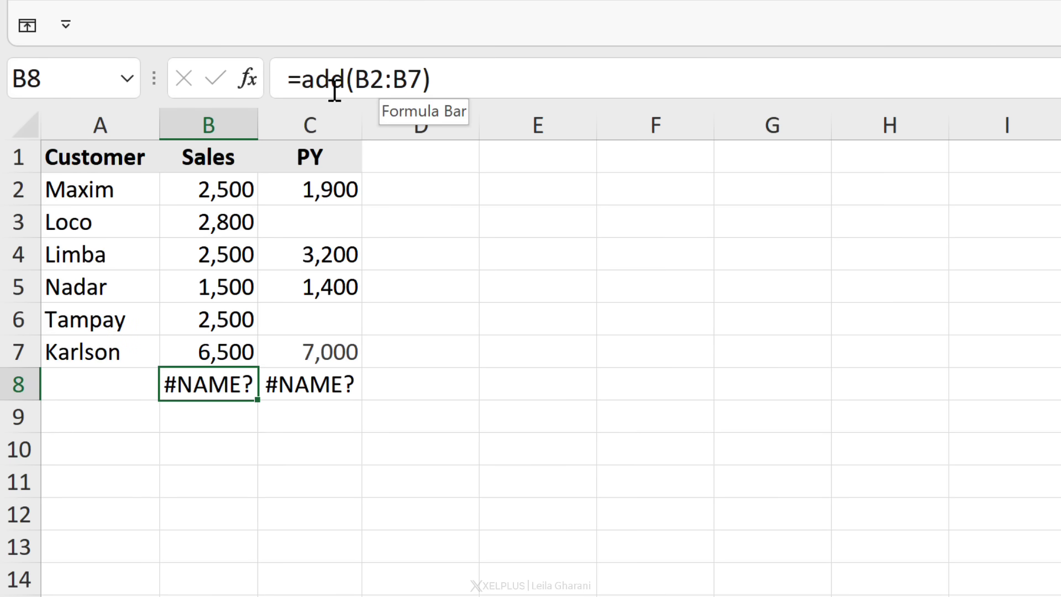
drag(345, 84, 301, 80)
text(sum)
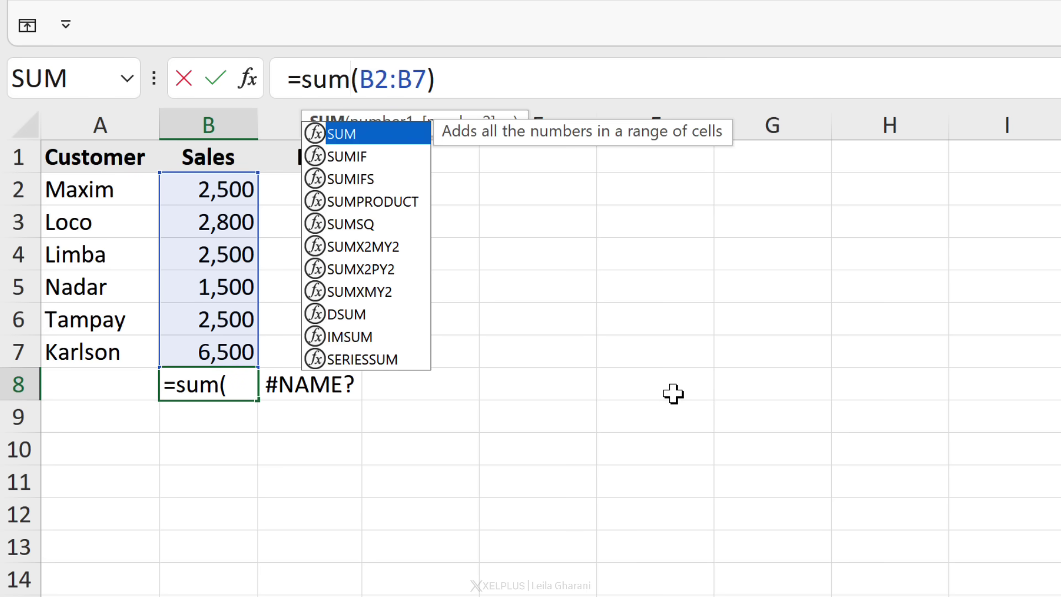
key(Return)
click(205, 384)
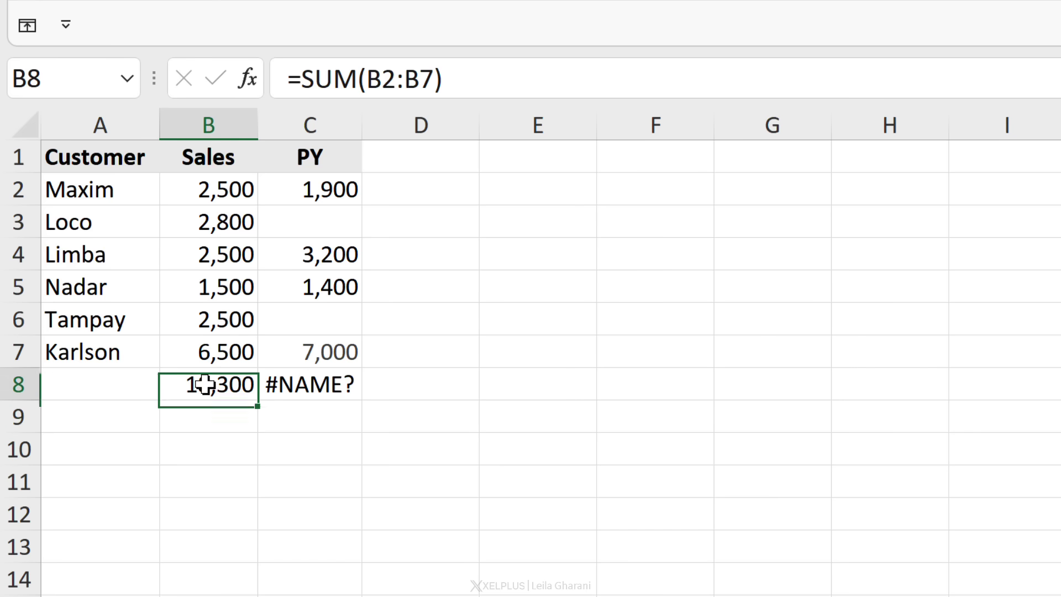
drag(258, 399, 359, 386)
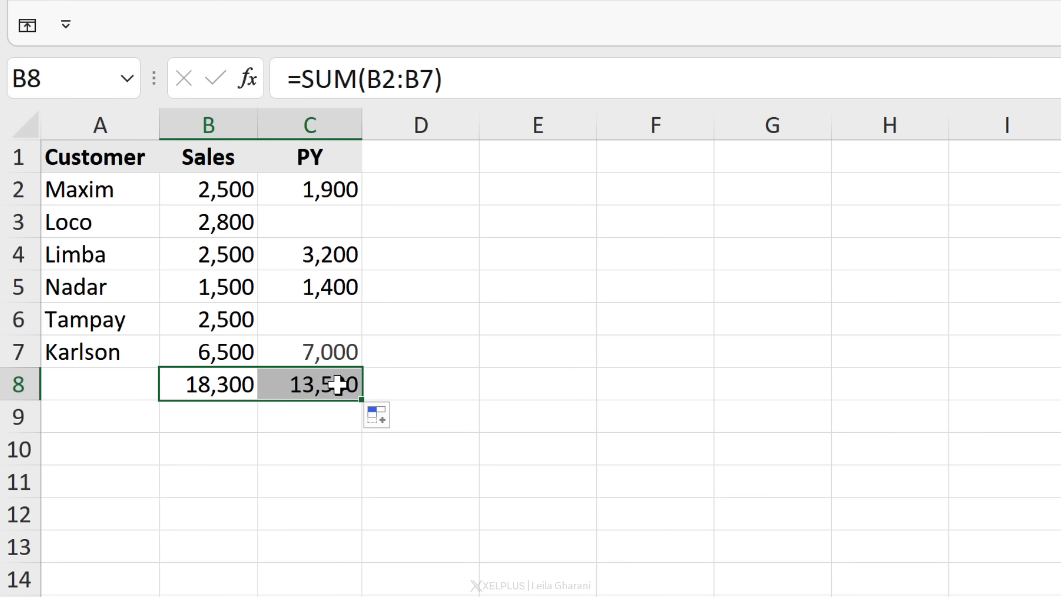
click(337, 384)
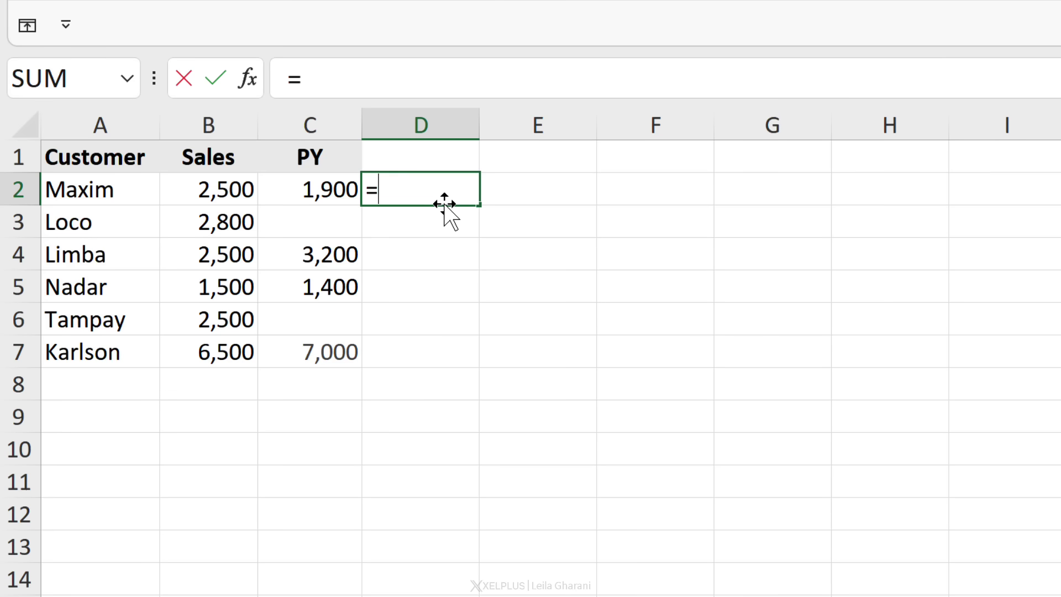
- Enter =B2-C2 in D2 to subtract PY from Sales and copy the formula down through D7
key(Left)
key(Left)
text(-)
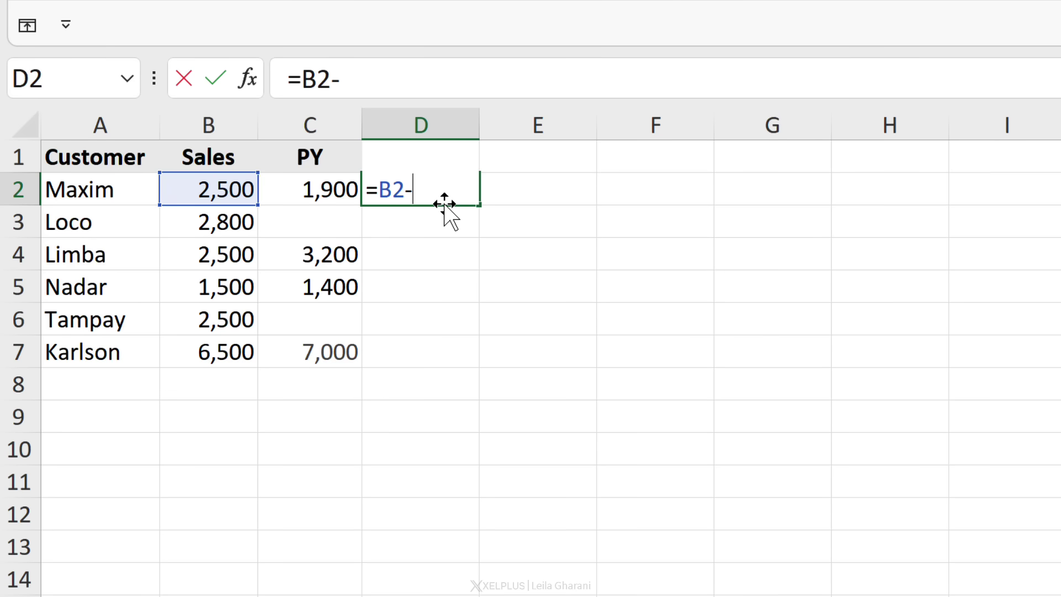
key(Left)
key(Return)
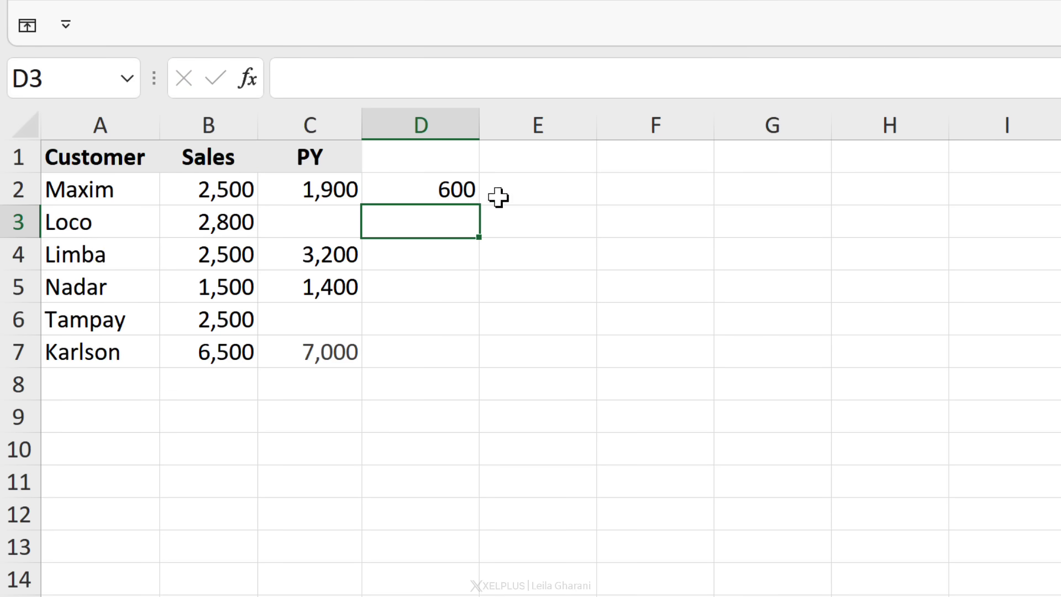
key(Up)
double_click(479, 204)
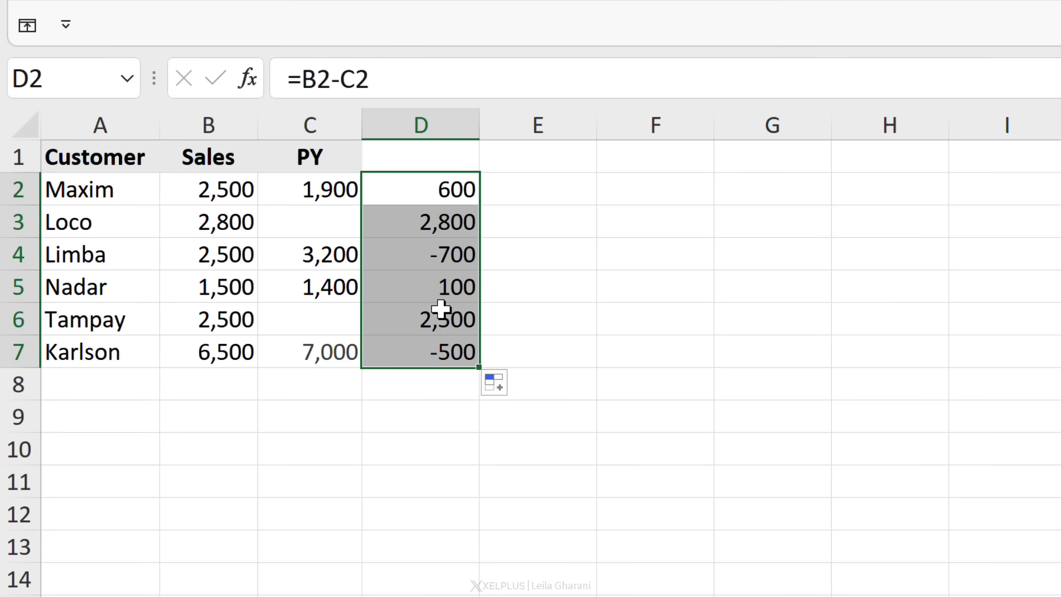
- Delete the entire Sales column B
click(216, 123)
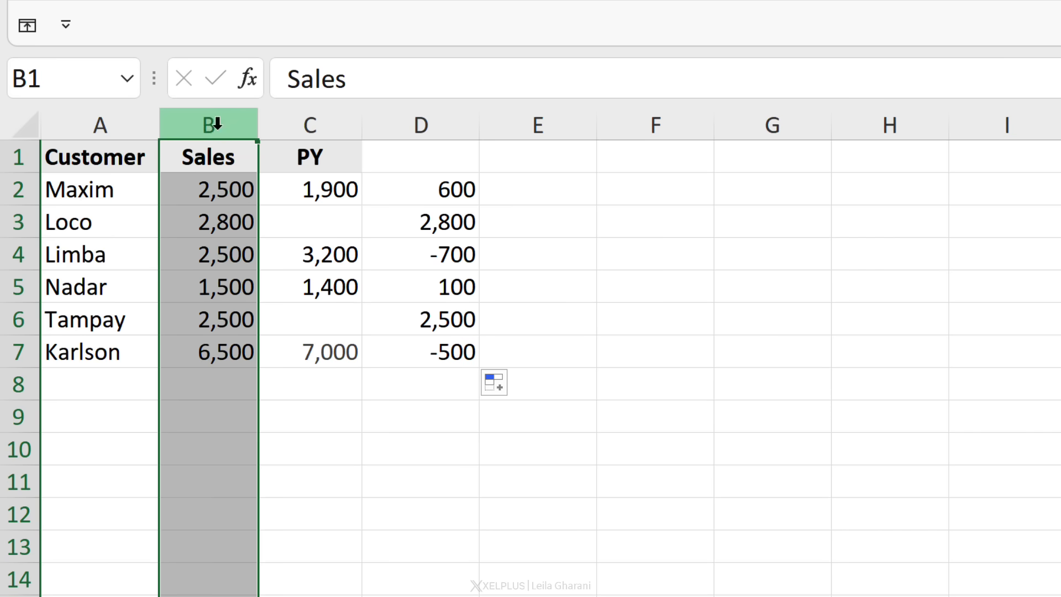
right_click(217, 130)
click(314, 391)
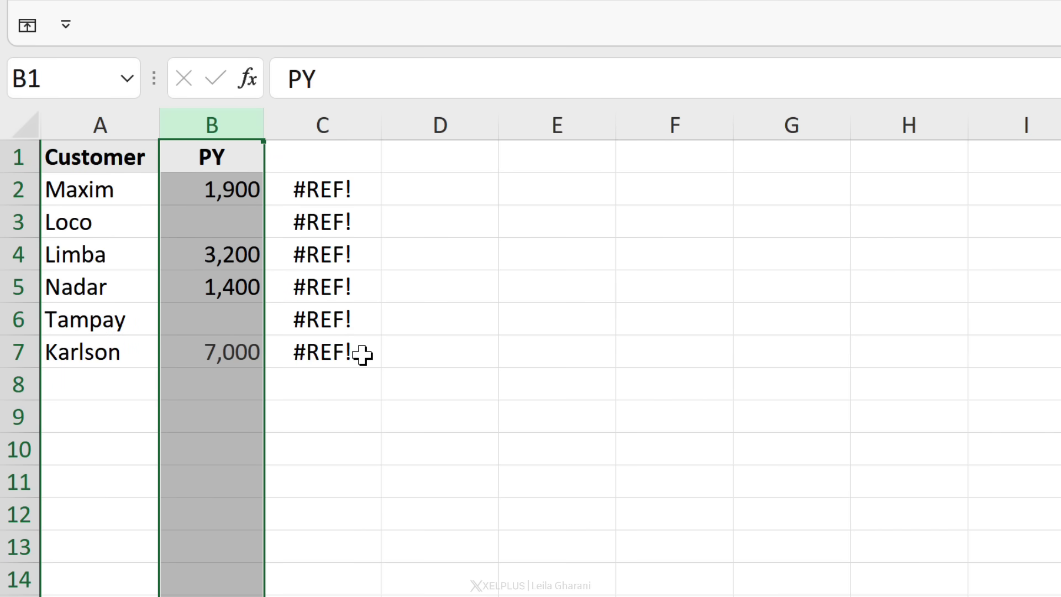
- Inspect the broken reference in C2's formula and undo the deletion of the Sales column
click(340, 187)
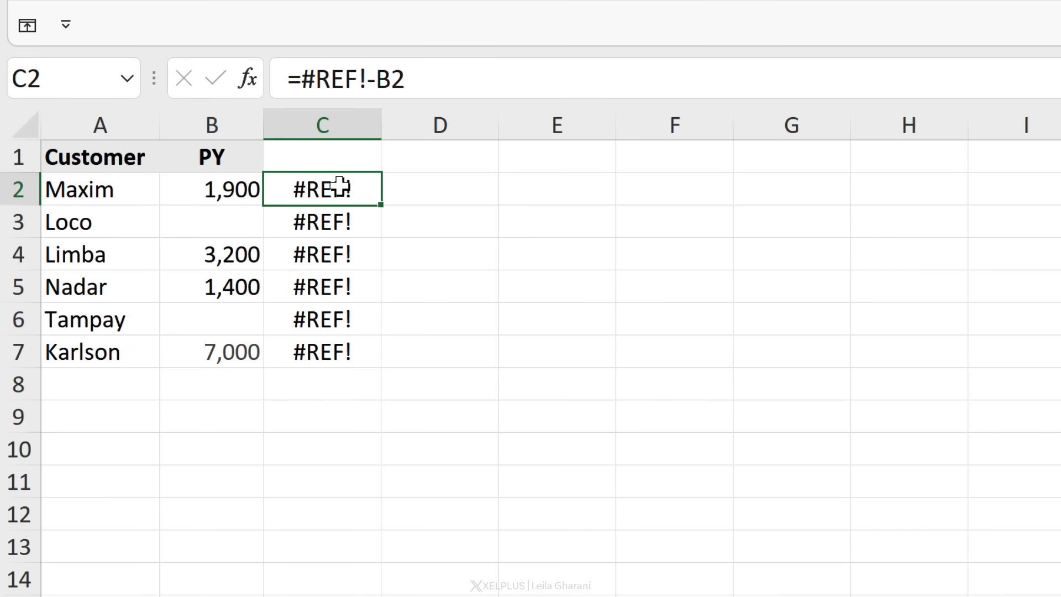
click(430, 79)
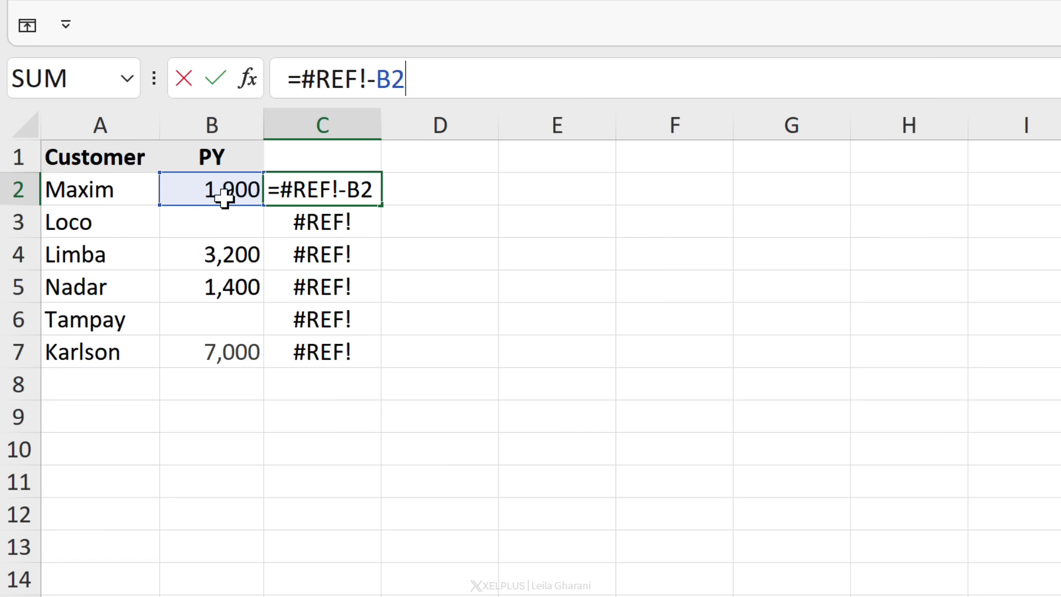
click(247, 243)
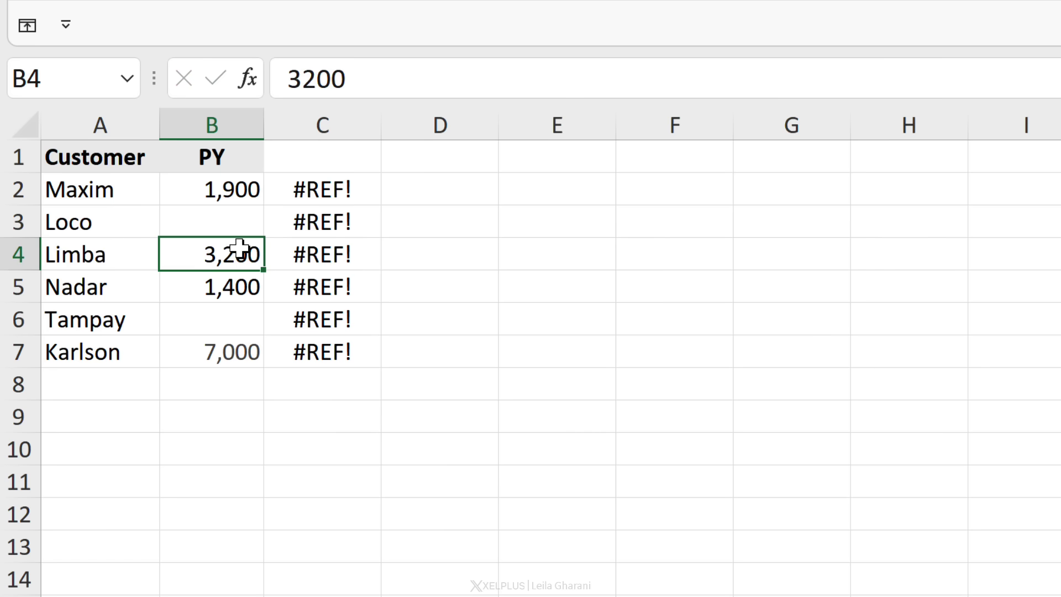
key(ctrl+z)
key(ctrl+z)
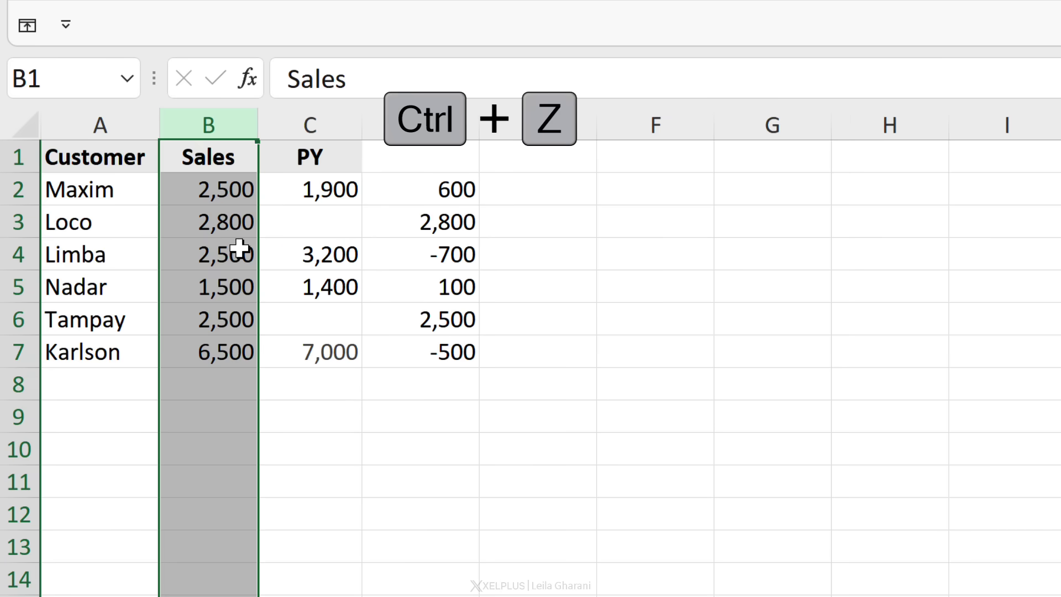
- Copy the difference formulas from D2:D7 to the cells starting at B9 and inspect the references in B9's formula
drag(474, 184, 448, 343)
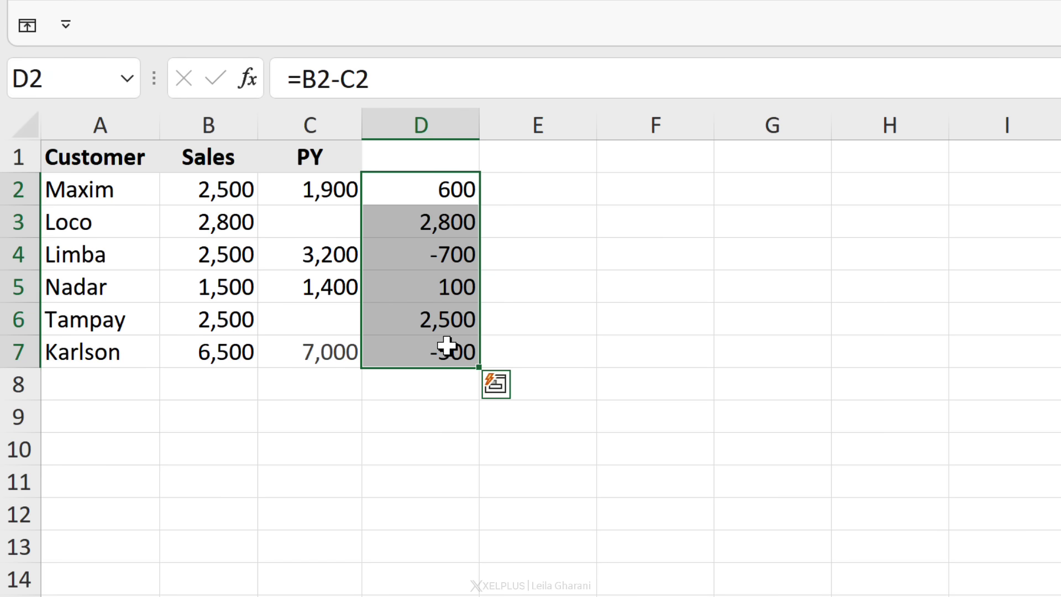
key(ctrl+c)
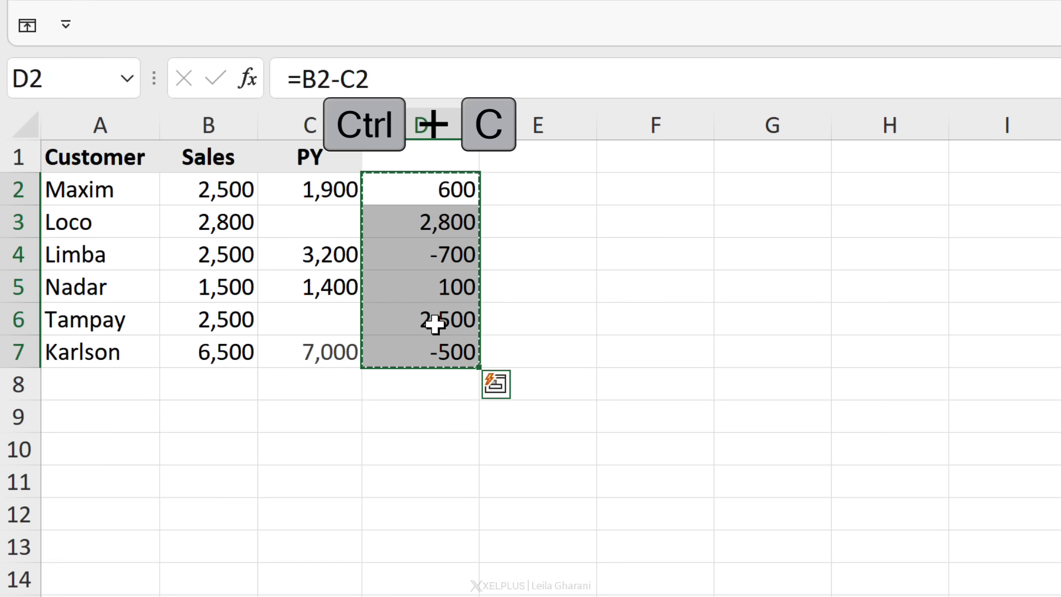
click(201, 420)
key(ctrl+v)
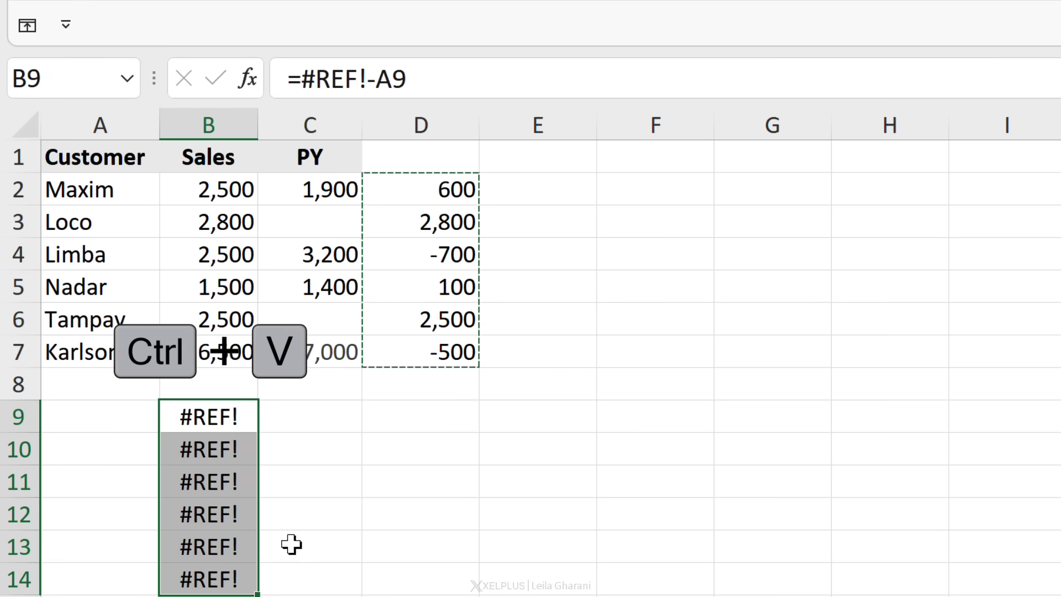
click(215, 415)
click(433, 68)
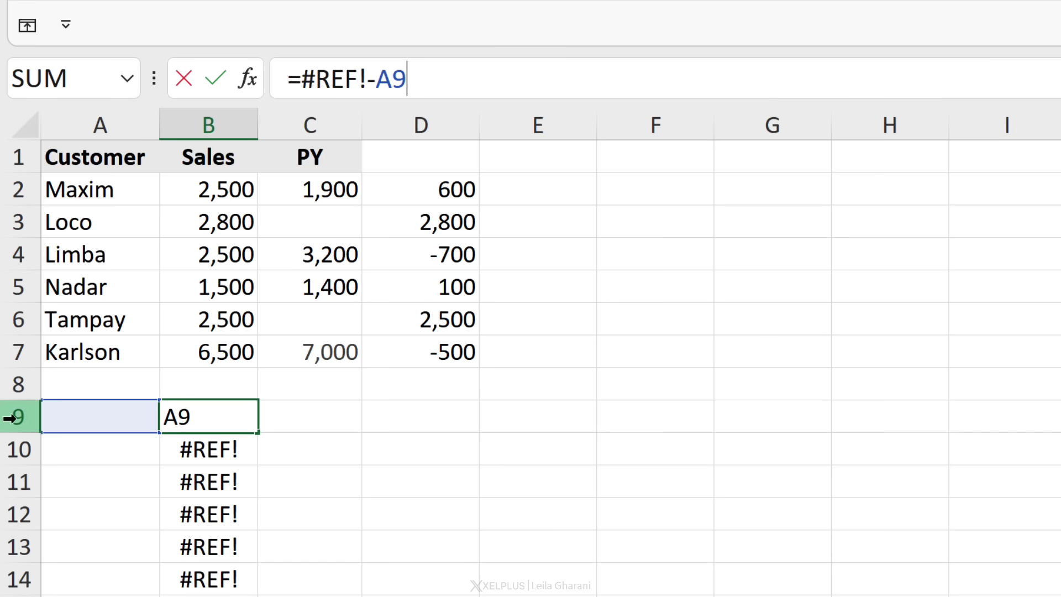
key(Return)
click(219, 416)
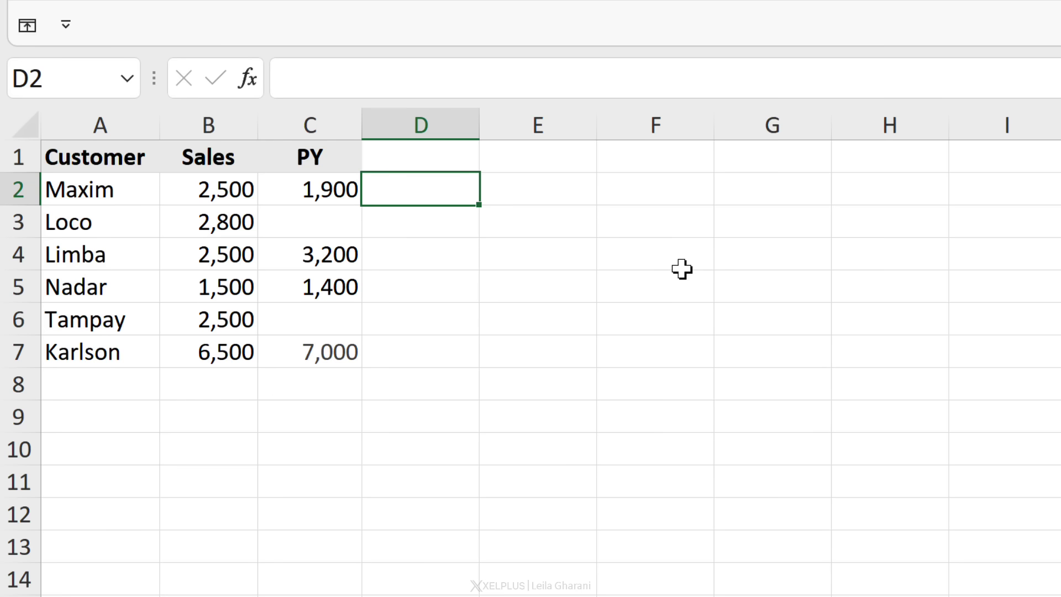
- Enter =B2/C2-1 in D2 to calculate the percentage change from PY to Sales
key(Left)
key(Left)
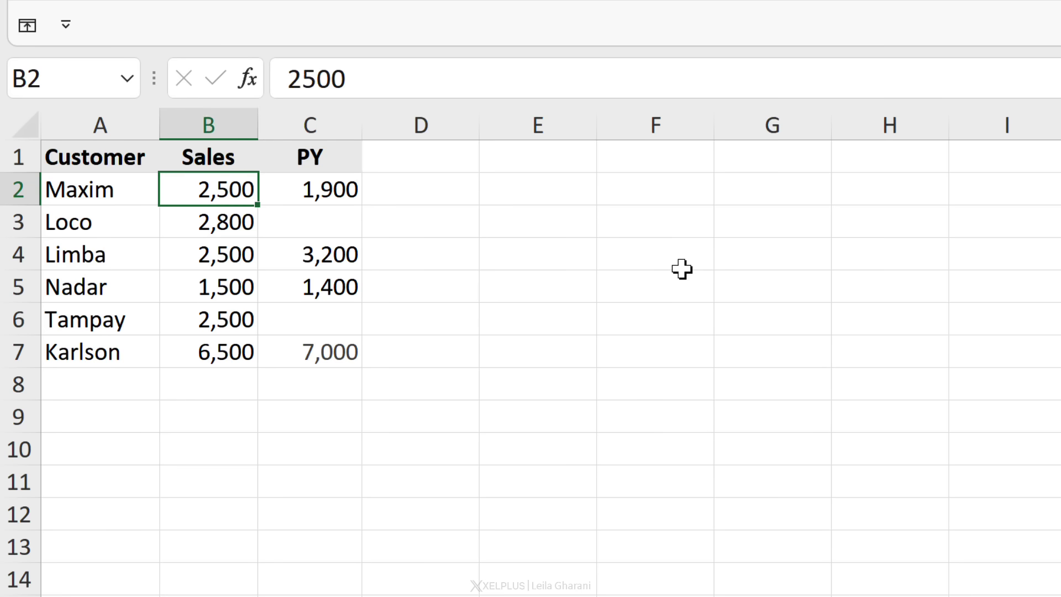
key(Right)
key(Right)
text(=)
key(Left)
key(Left)
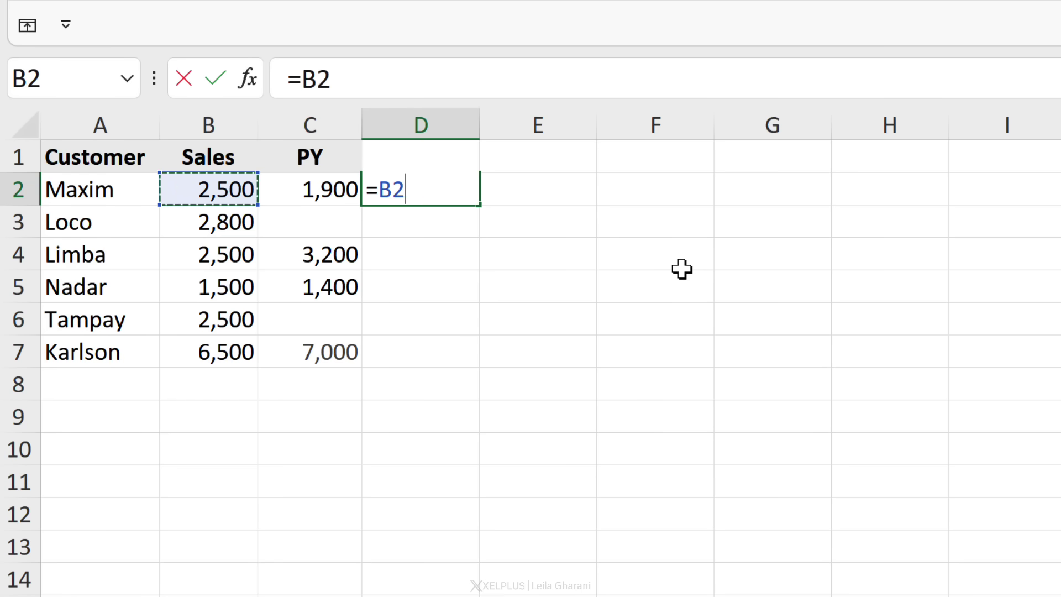
text(/)
key(Left)
text(-)
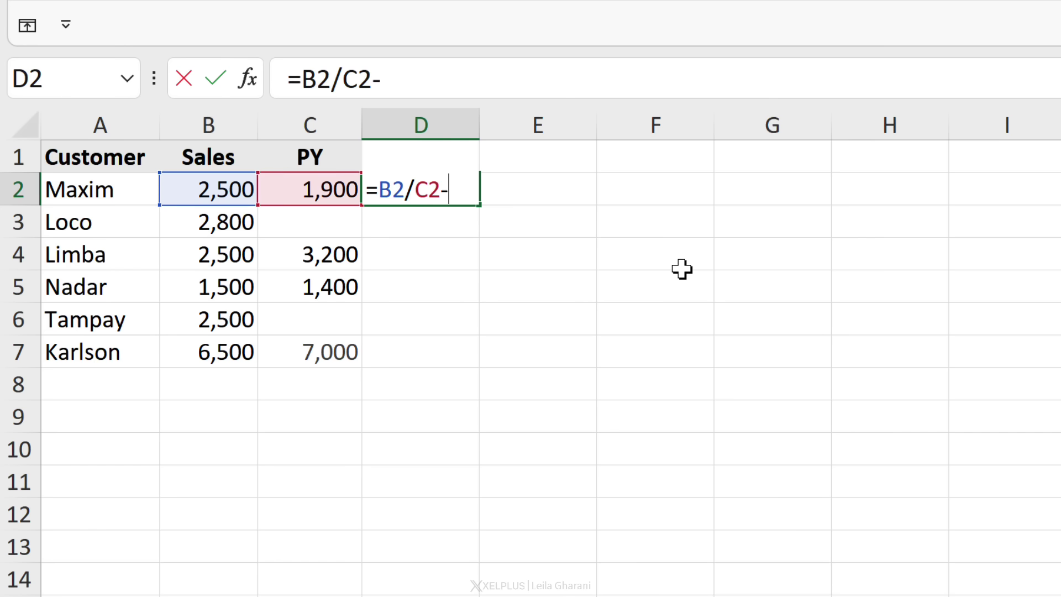
text(1)
key(Return)
- Copy the percentage formula from D2 down through D7 and check the formulas in D3 and D6
click(455, 200)
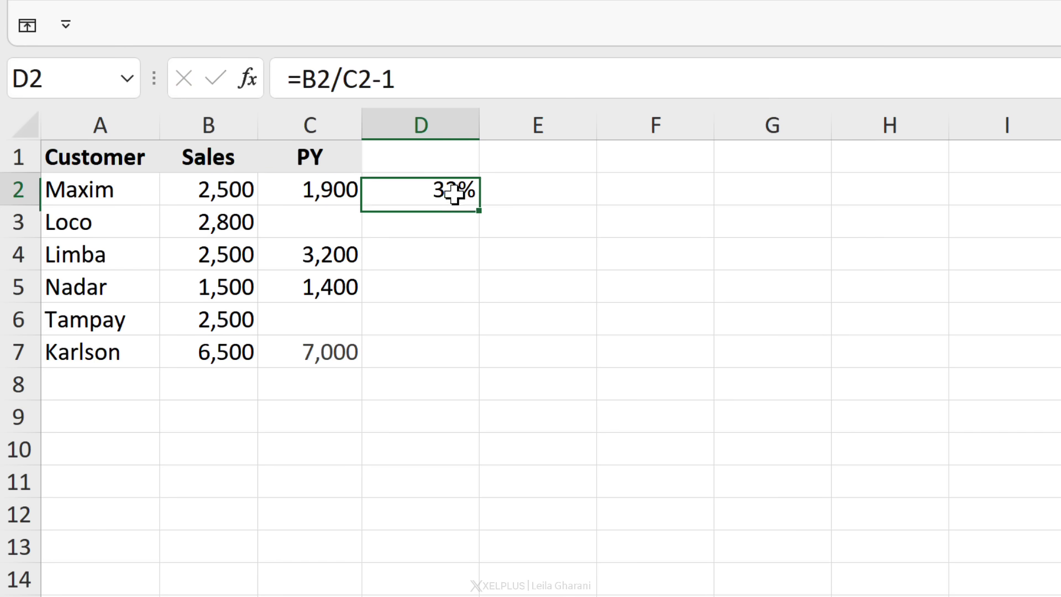
double_click(474, 208)
click(445, 225)
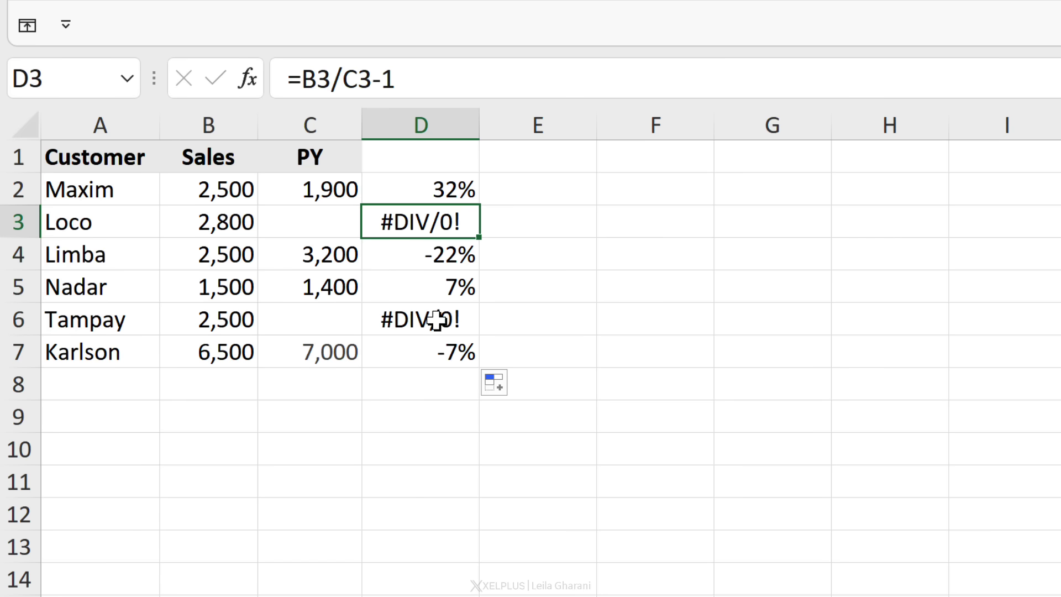
click(436, 322)
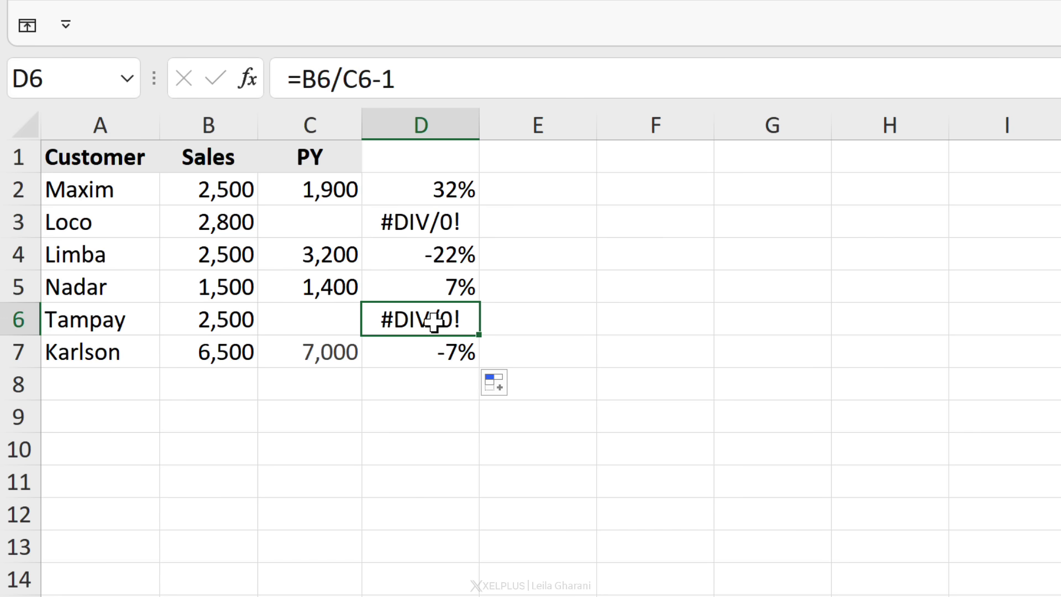
- Enter 0 as the missing PY value in C6
click(215, 322)
click(305, 316)
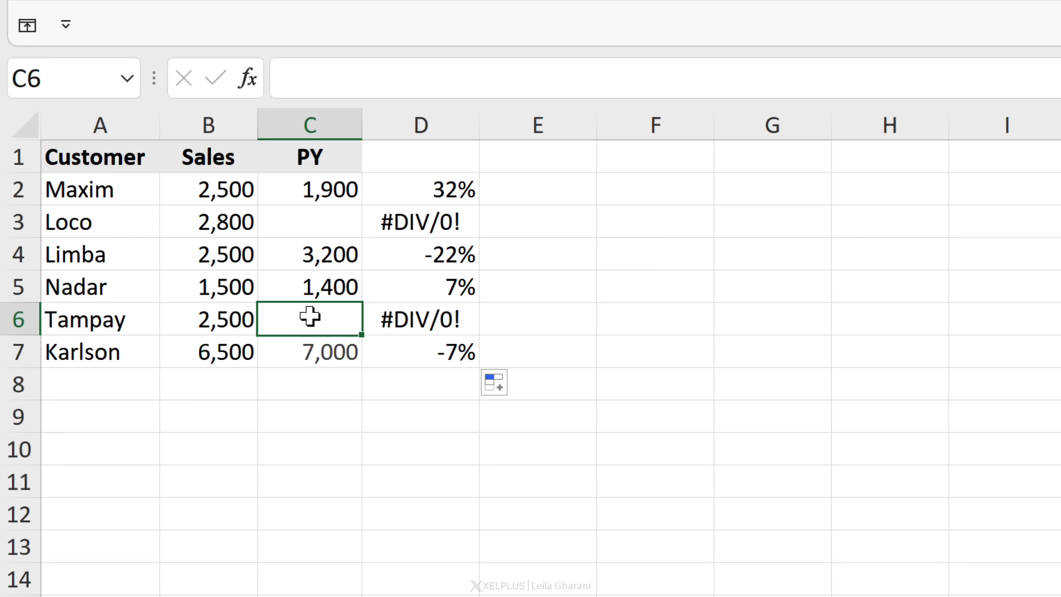
text(0)
key(Return)
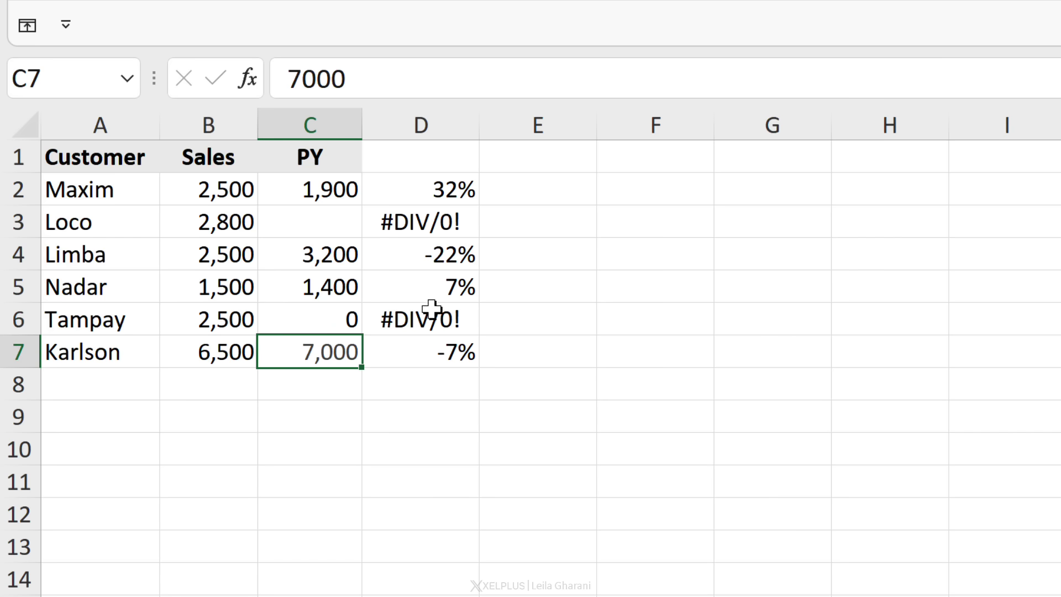
- Clear the 0 from C6 so the PY cell is blank again
click(339, 317)
key(BackSpace)
key(Return)
click(322, 315)
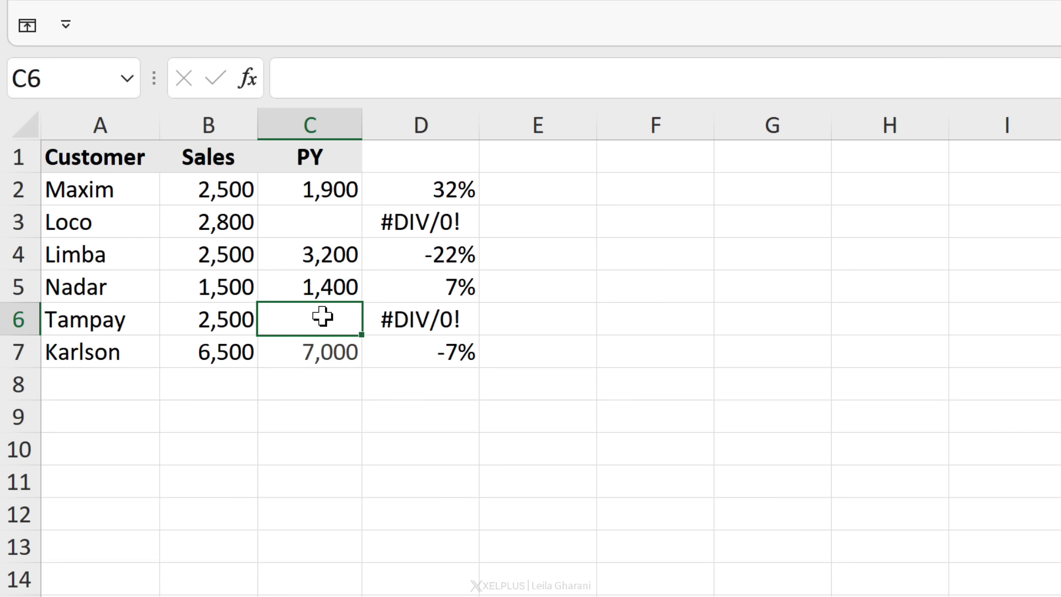
- Delete the percentage formulas from D3 and D6, the rows without a PY value
click(405, 322)
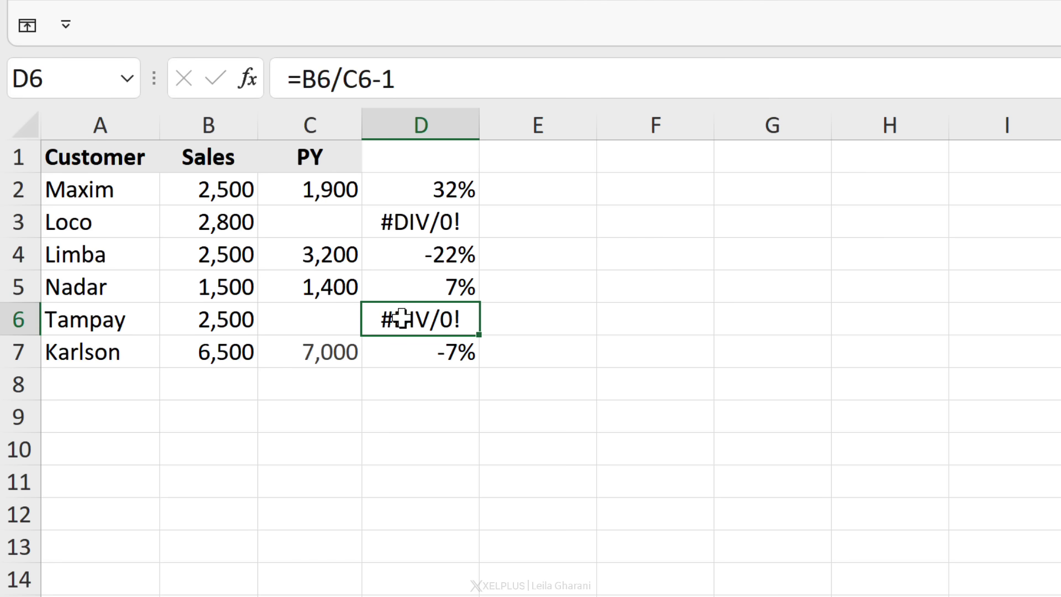
click(396, 222)
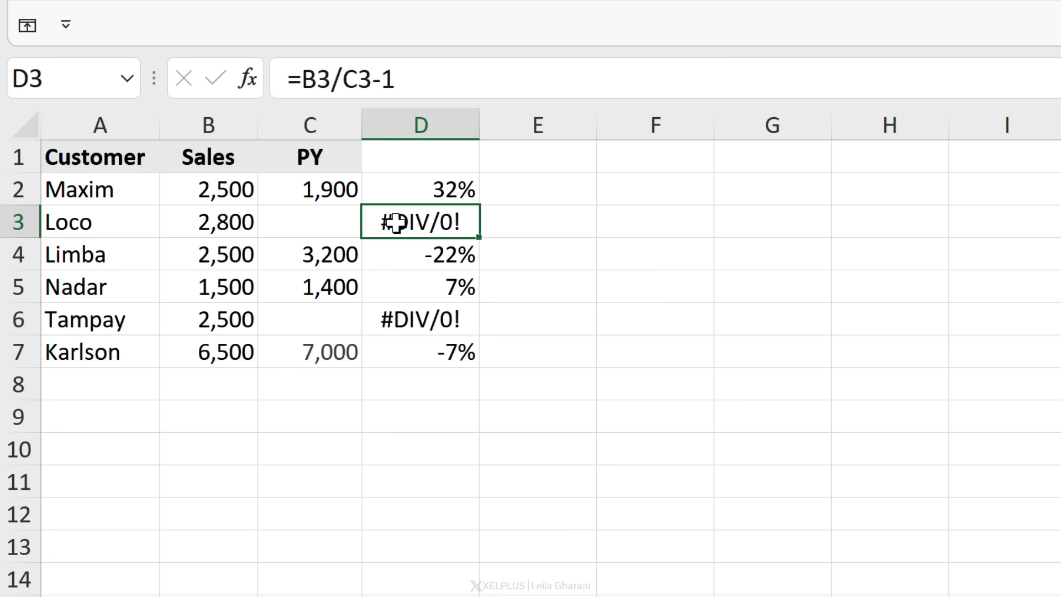
key(Delete)
click(417, 315)
key(Delete)
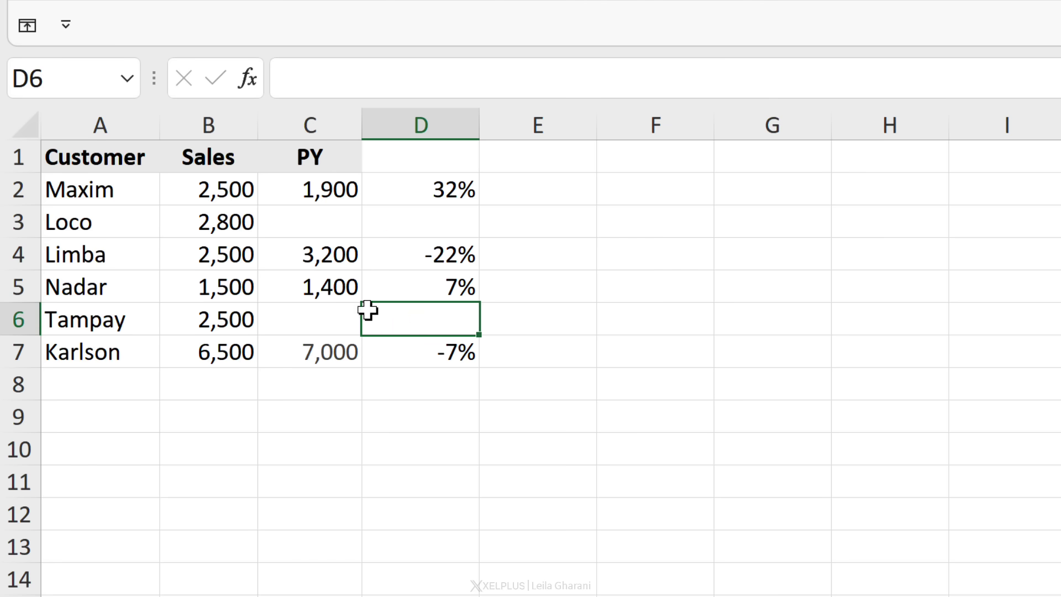
- Enter 2700 as the missing PY value in C3
click(308, 222)
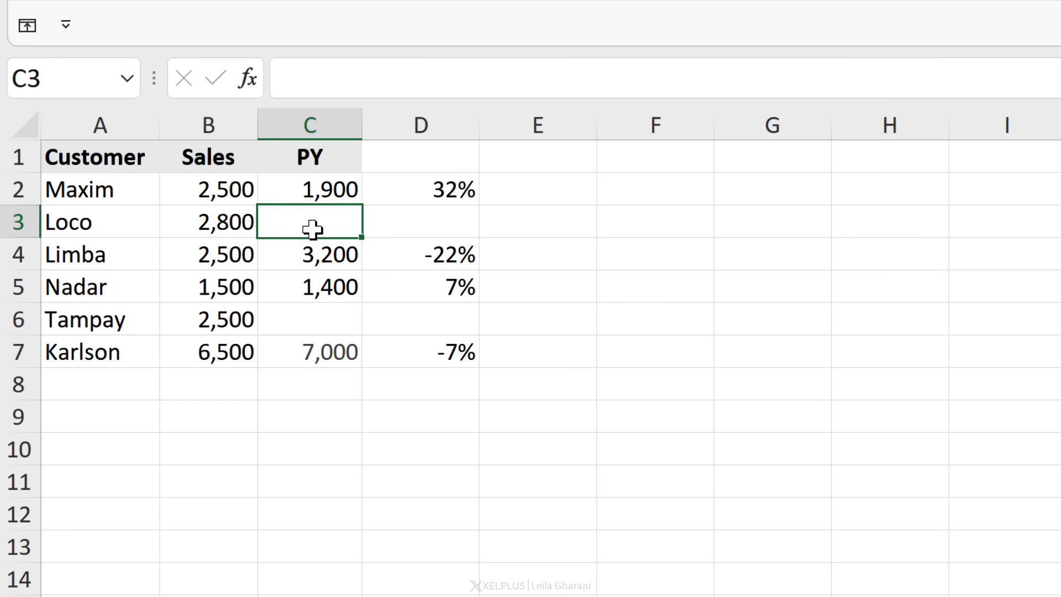
text(2,7)
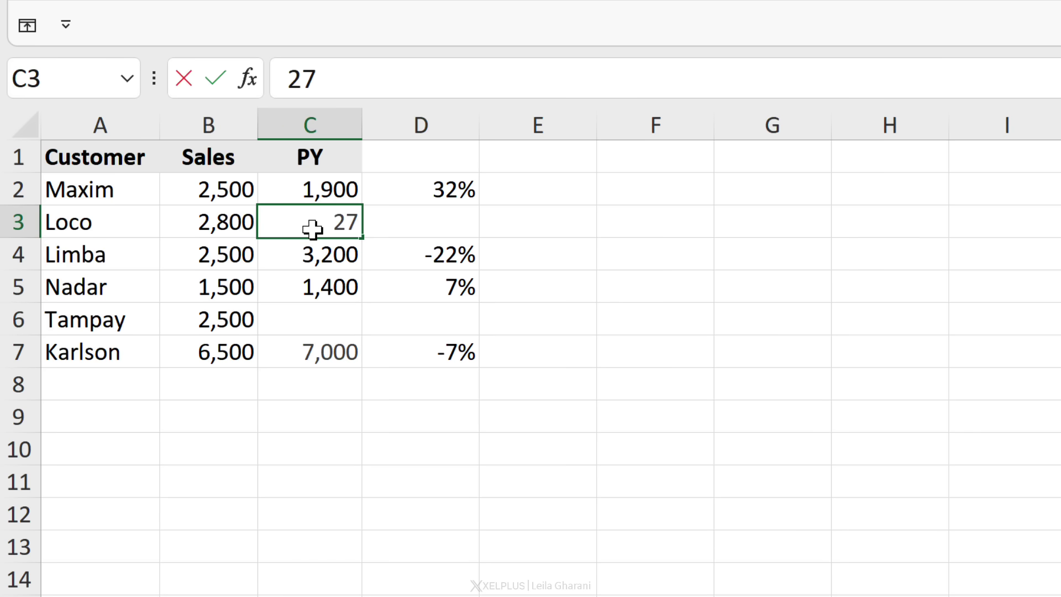
text(00)
key(Return)
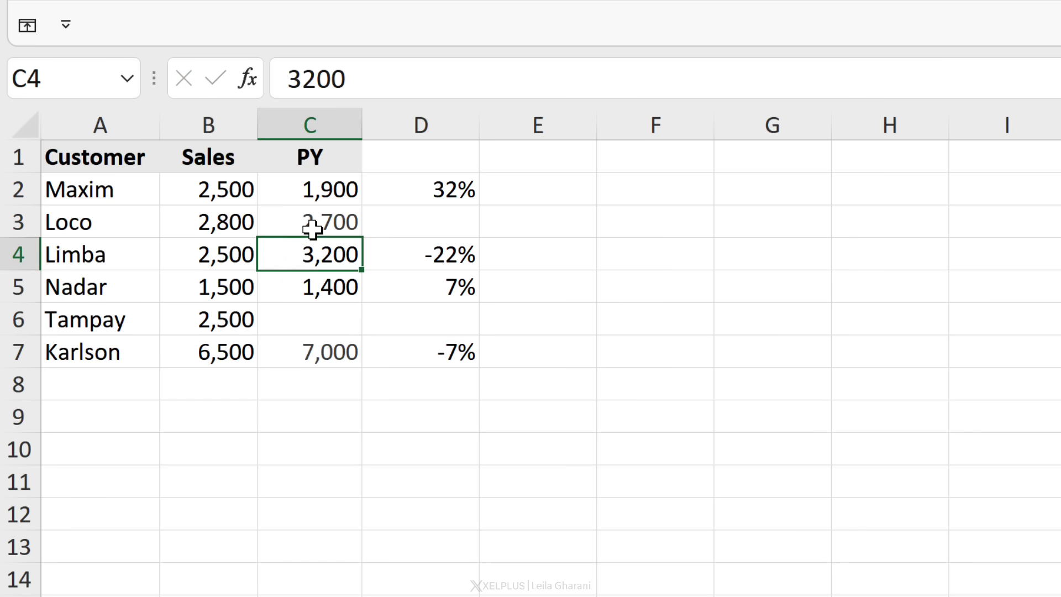
- Clear the PY value in C3 and refill the percentage formula from D2 down through D7
click(430, 216)
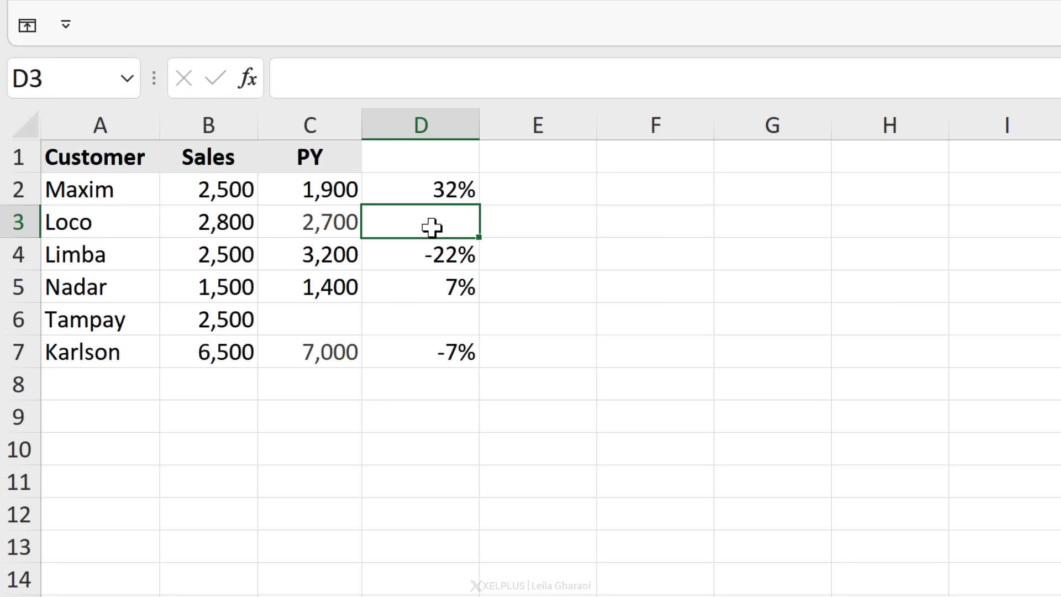
click(342, 225)
key(Delete)
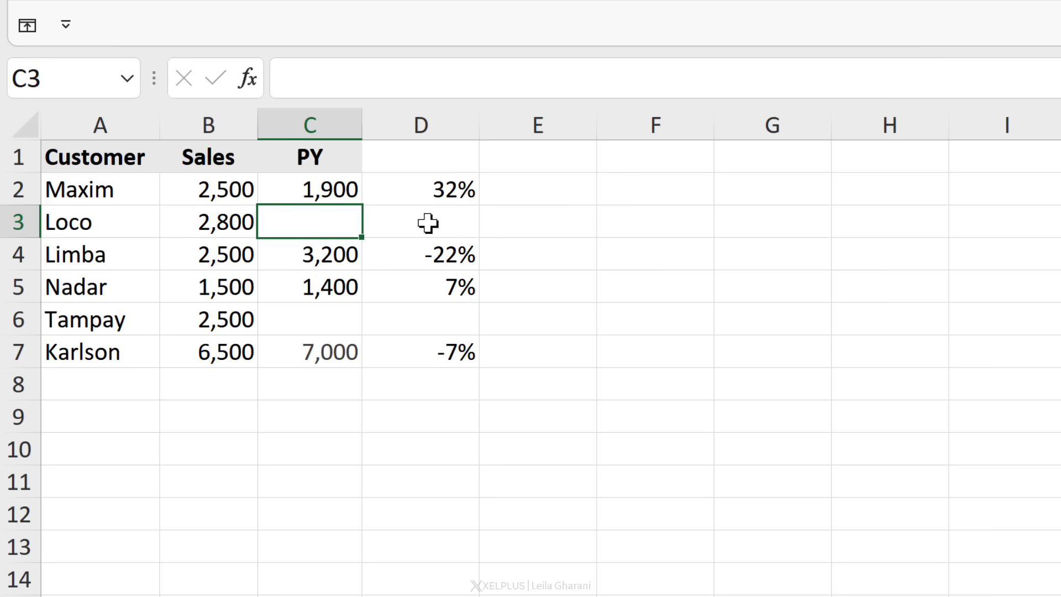
click(427, 195)
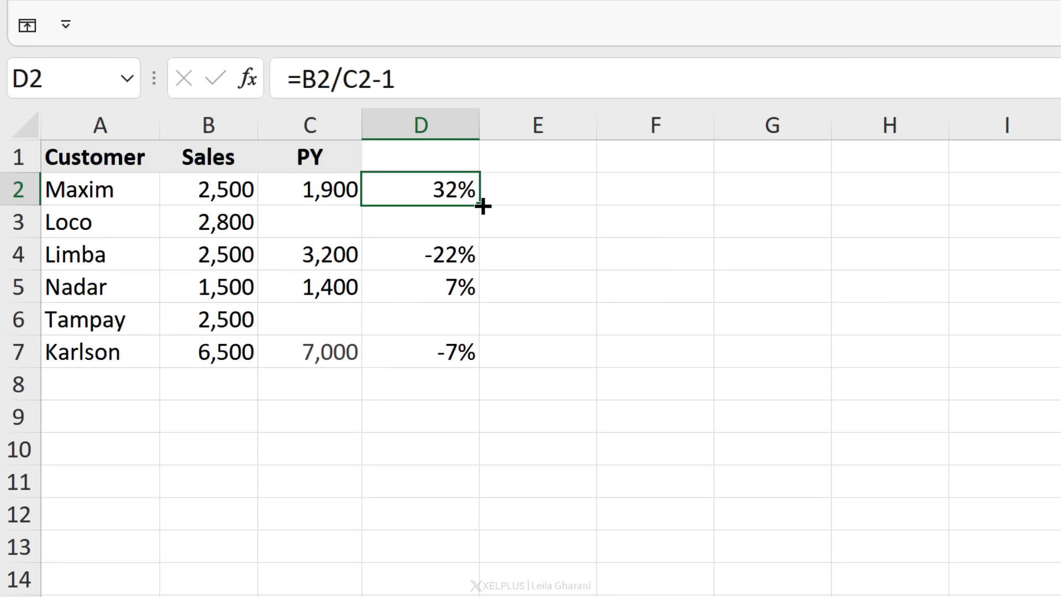
drag(481, 207, 447, 362)
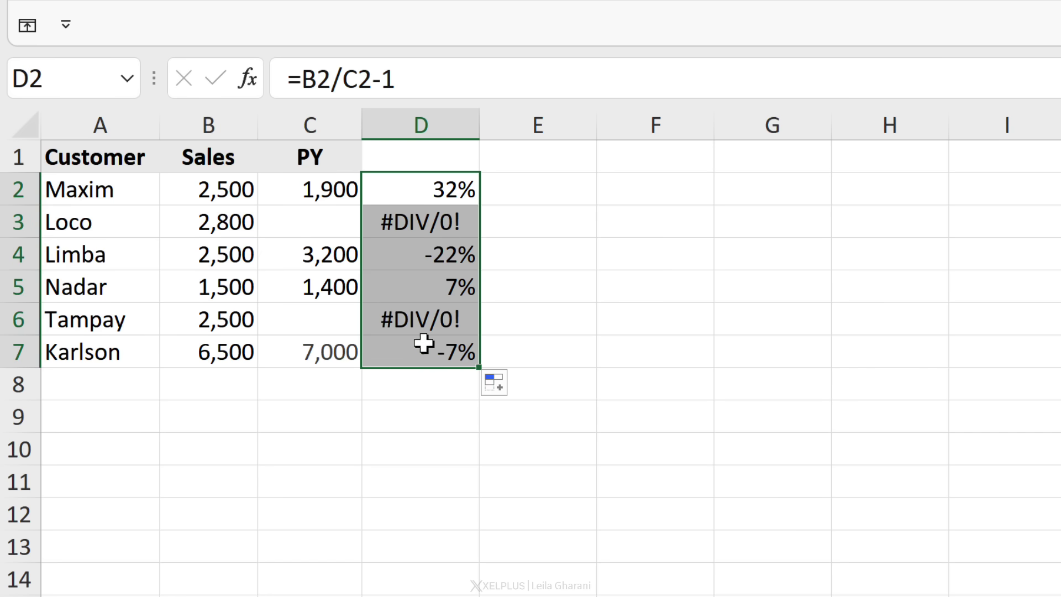
- Wrap the percentage formula in D2 in IFERROR so it returns an empty string on error: =IFERROR(B2/C2-1,"")
click(421, 190)
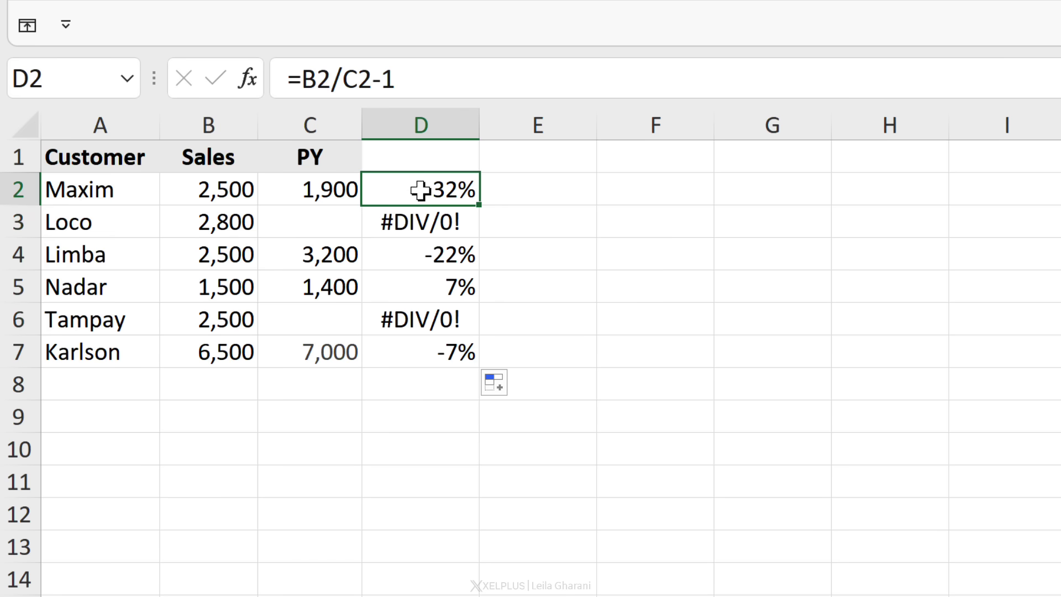
click(304, 90)
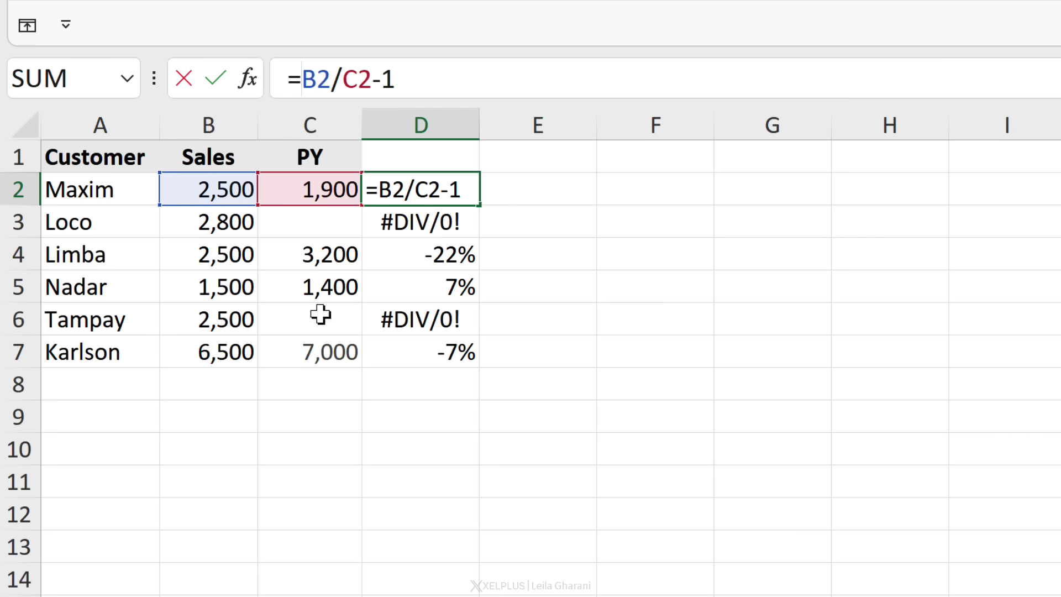
text(if)
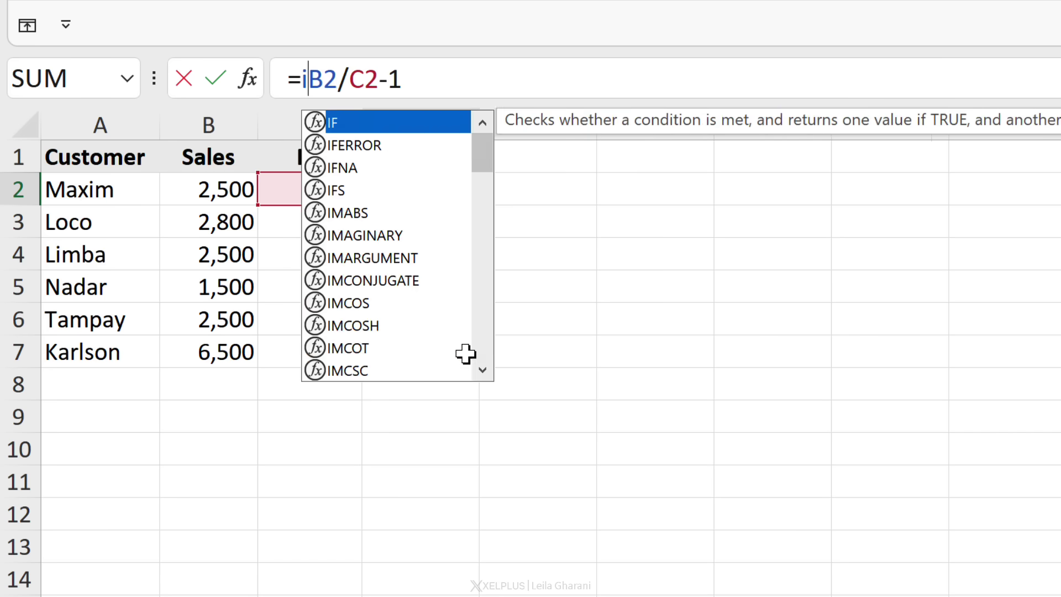
text(e)
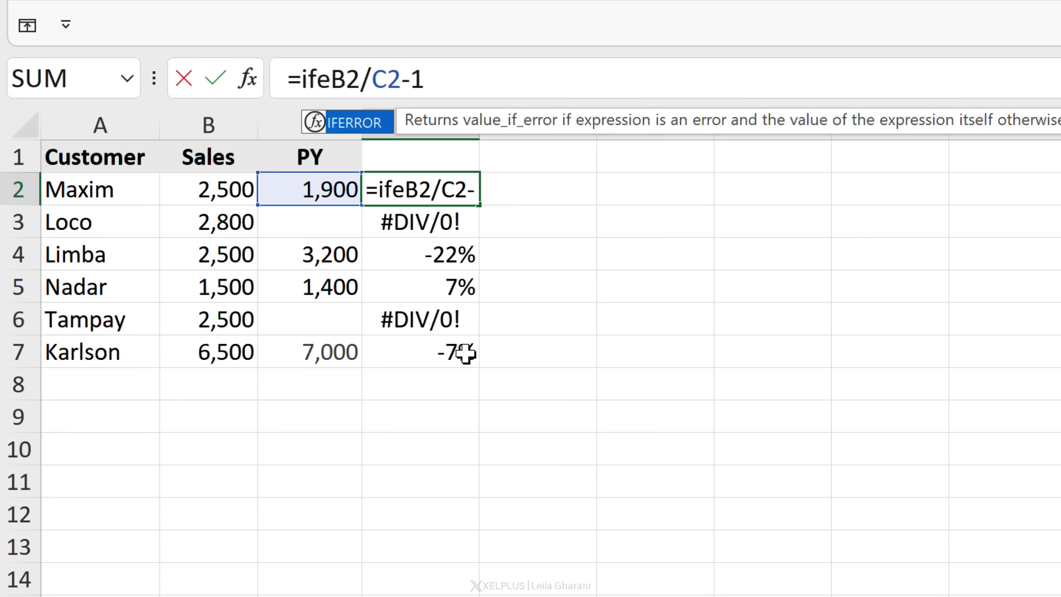
double_click(348, 126)
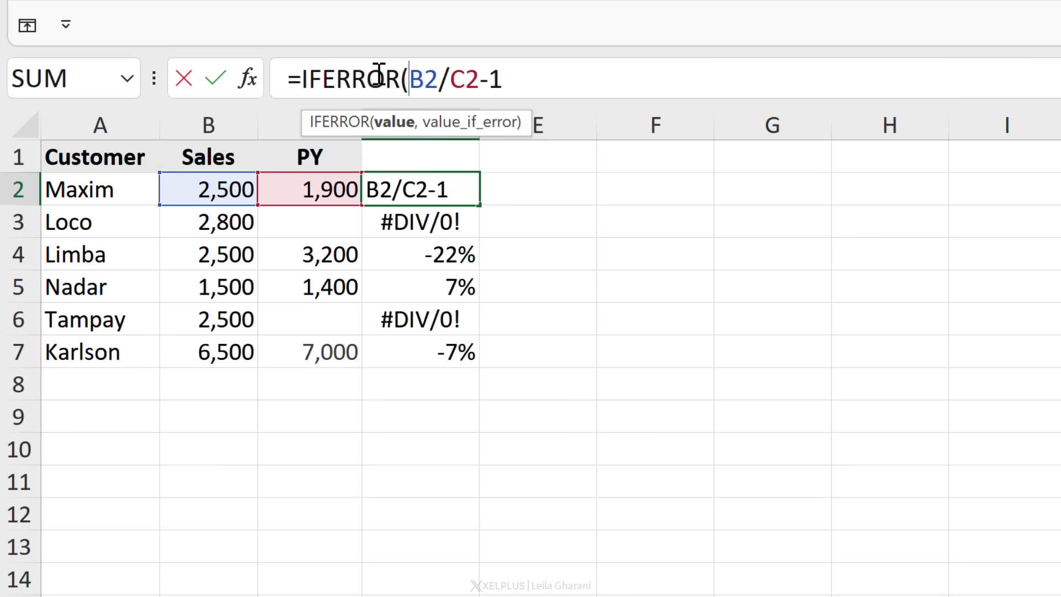
drag(410, 82, 544, 83)
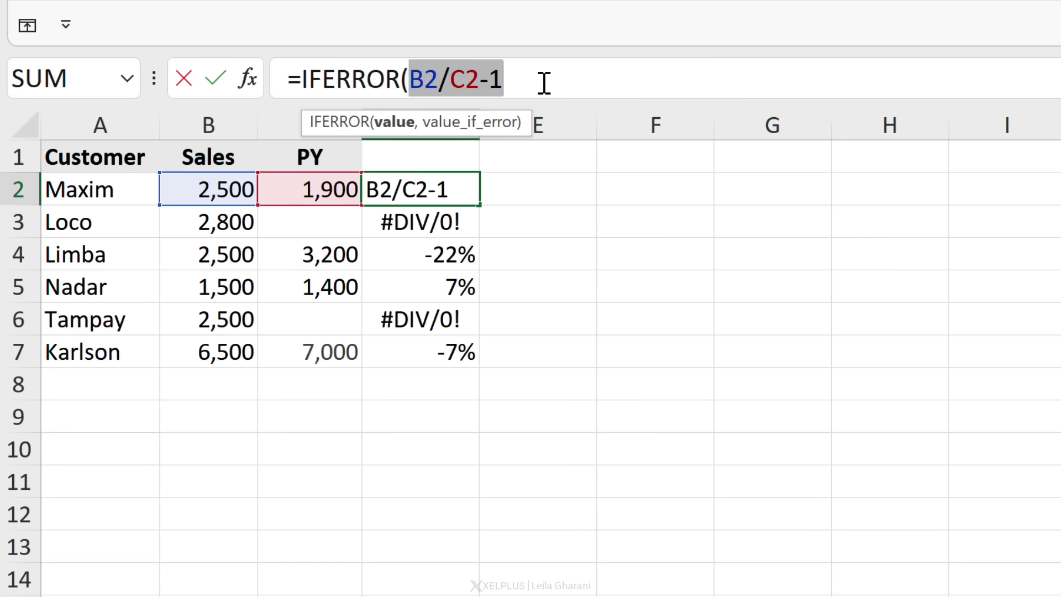
click(544, 83)
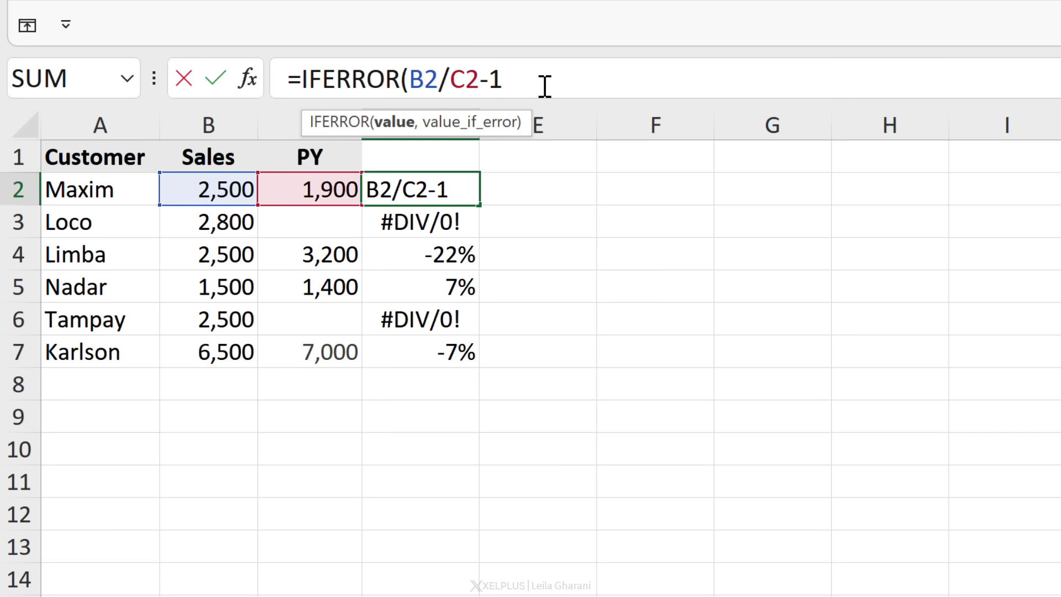
text(,)
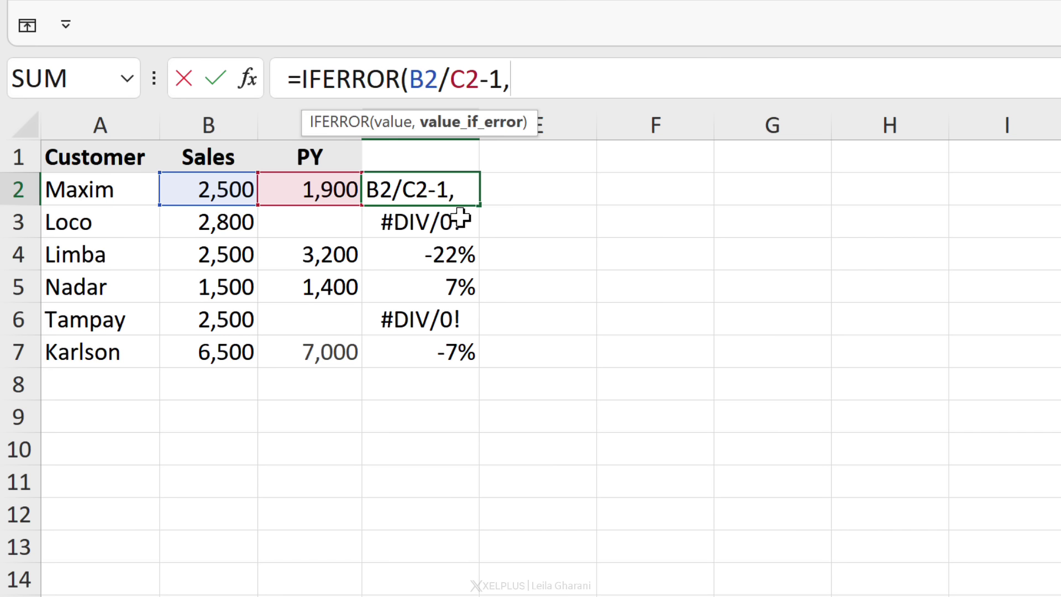
text("))
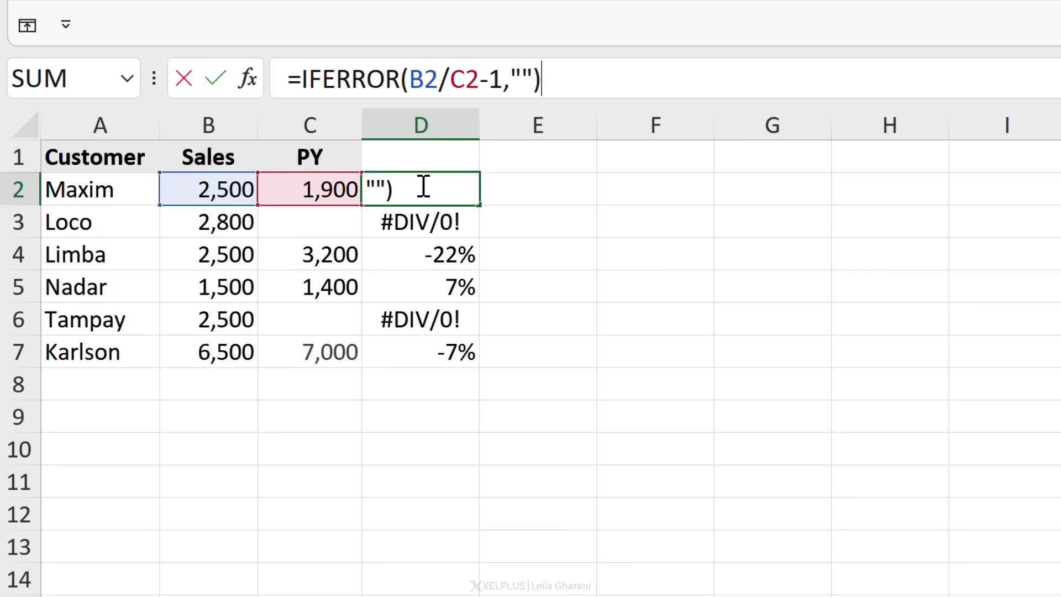
key(Return)
- Fill the IFERROR formula from D2 down through D7 and check the formulas in D3 and D6
click(437, 192)
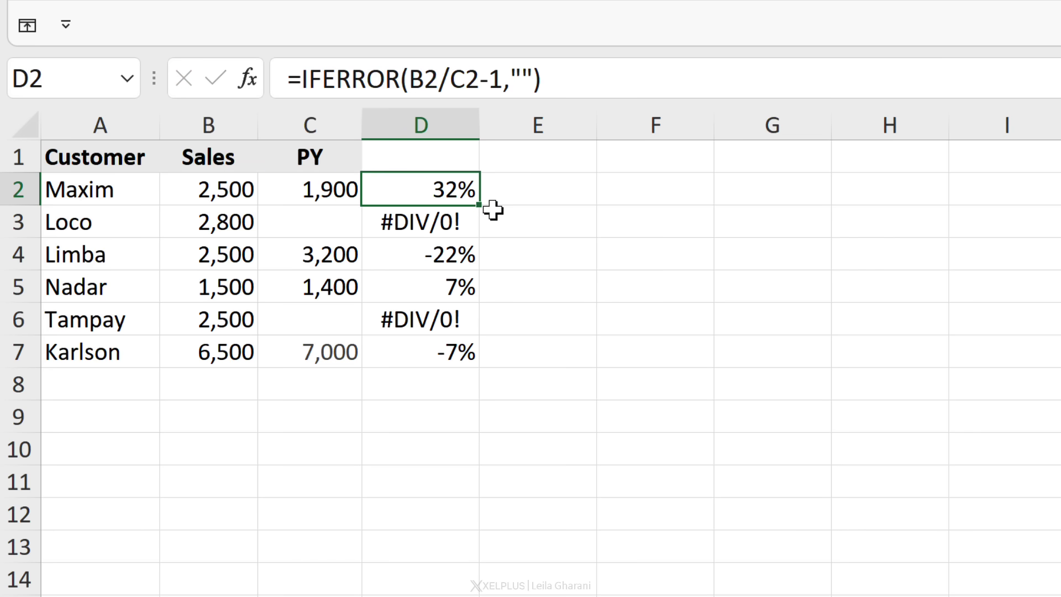
double_click(479, 205)
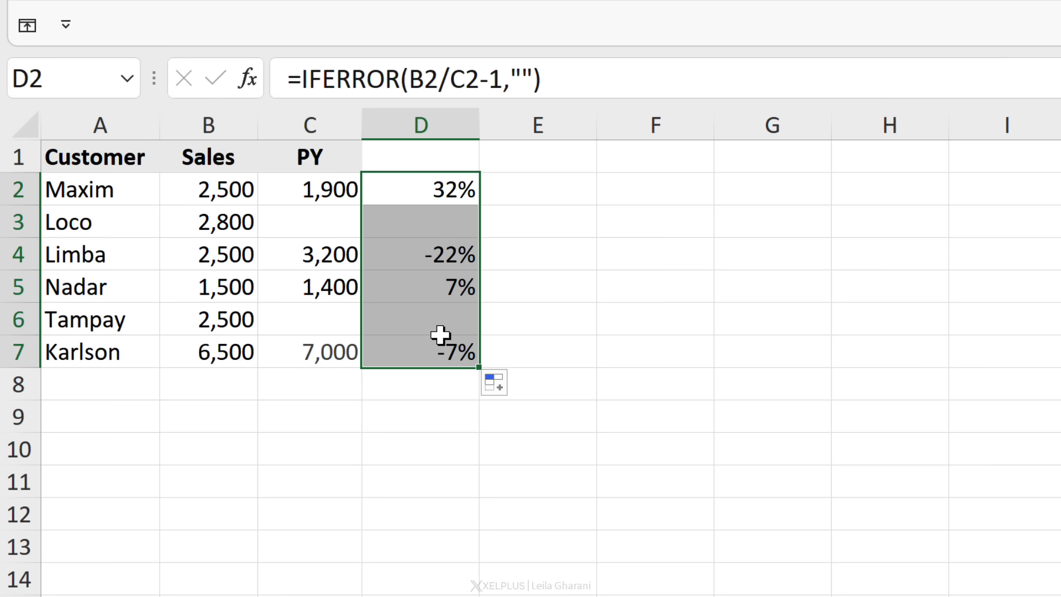
click(406, 221)
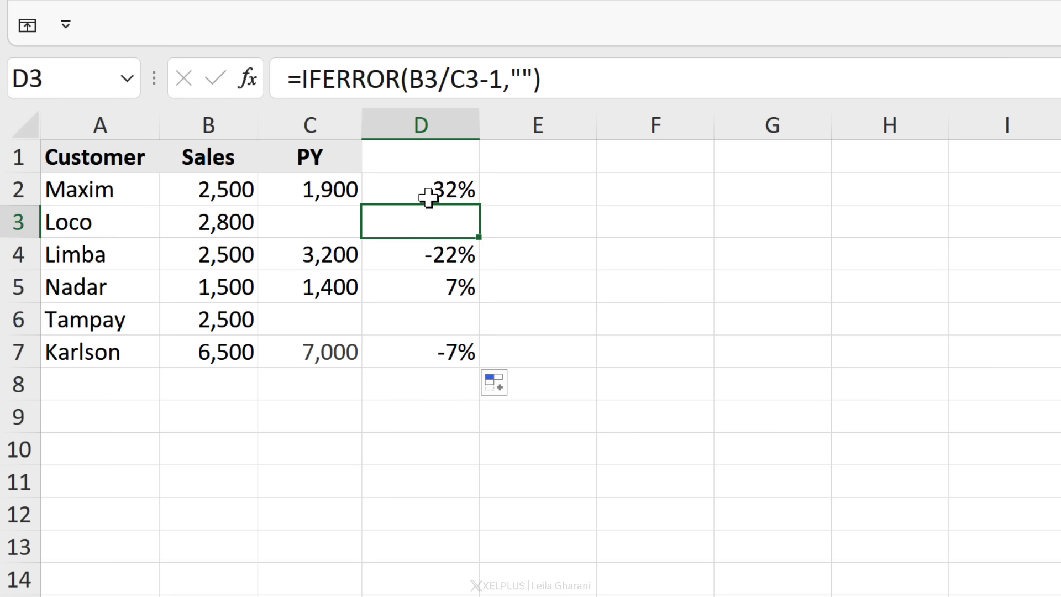
click(441, 323)
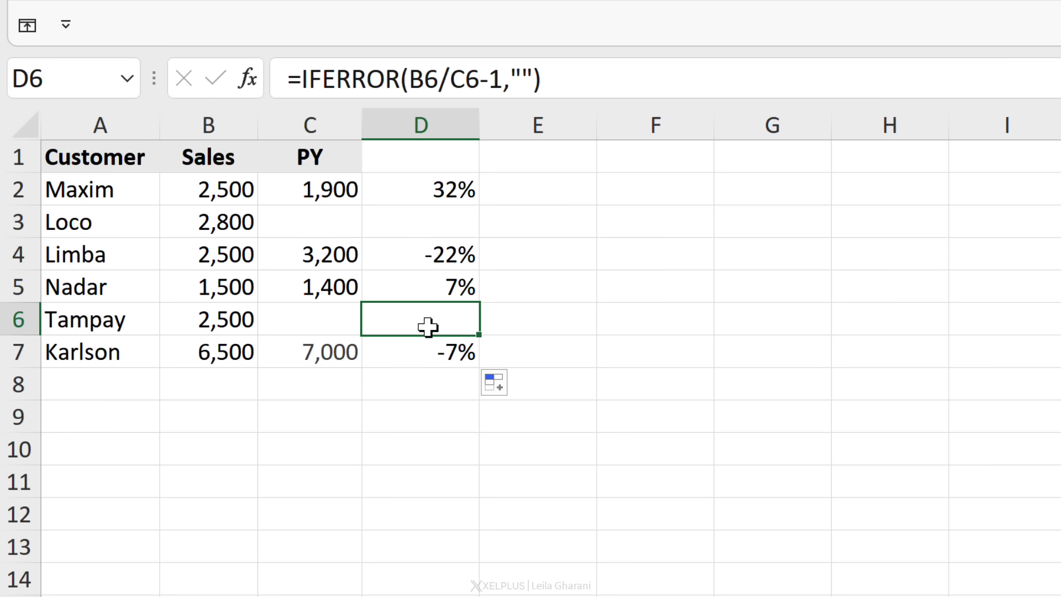
- Enter 2400 as the PY value in C6 and check the percentage formula in D6
click(341, 326)
text(2400)
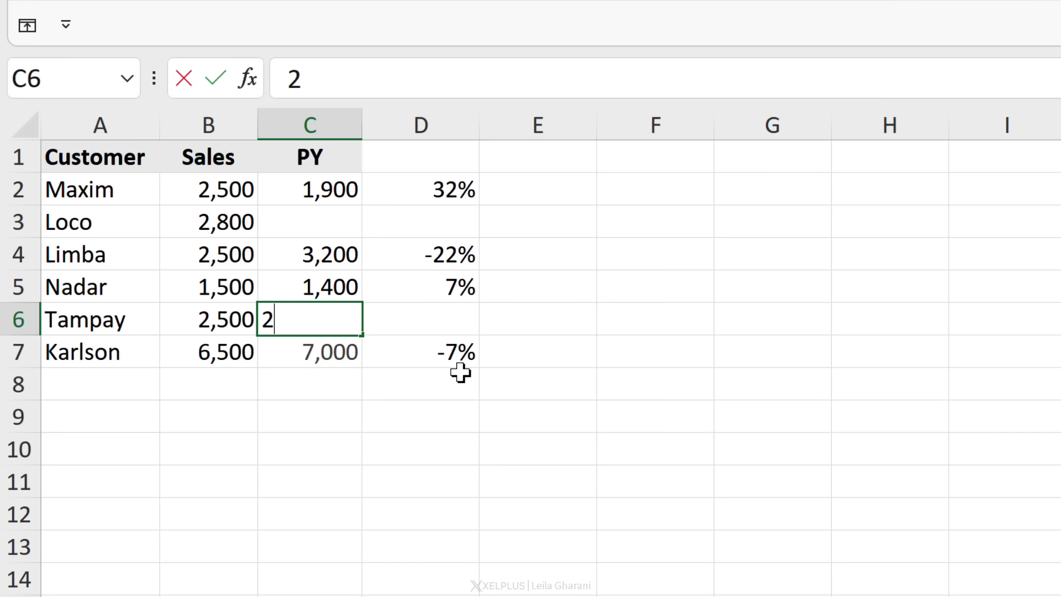
key(Return)
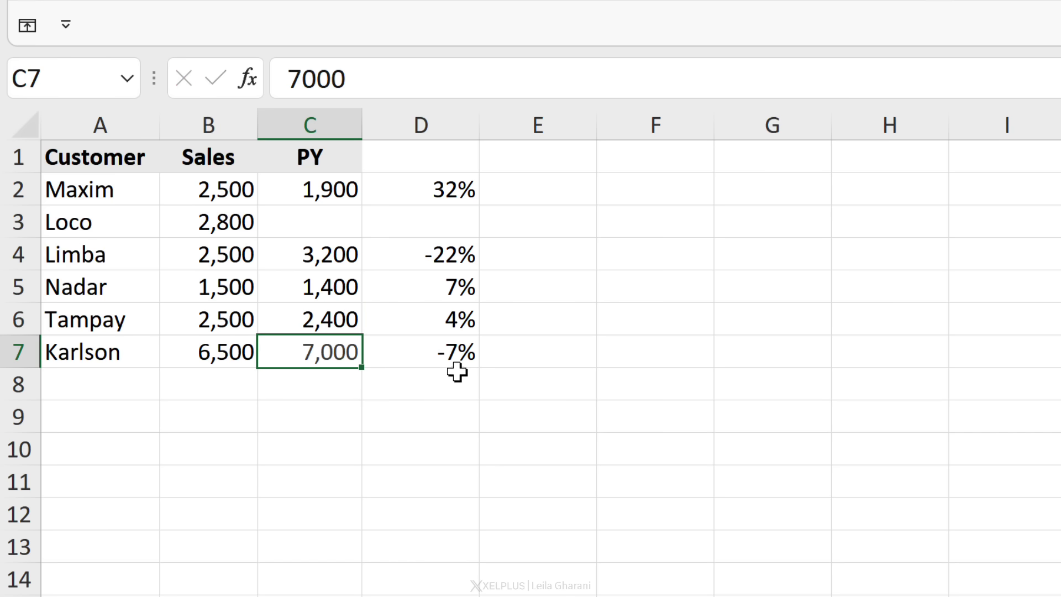
click(457, 327)
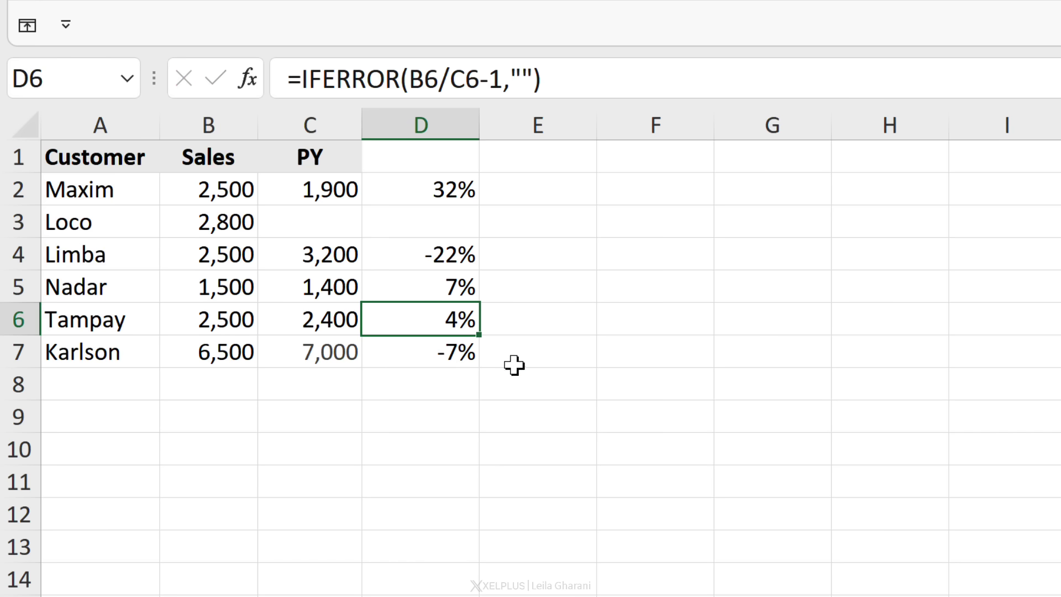
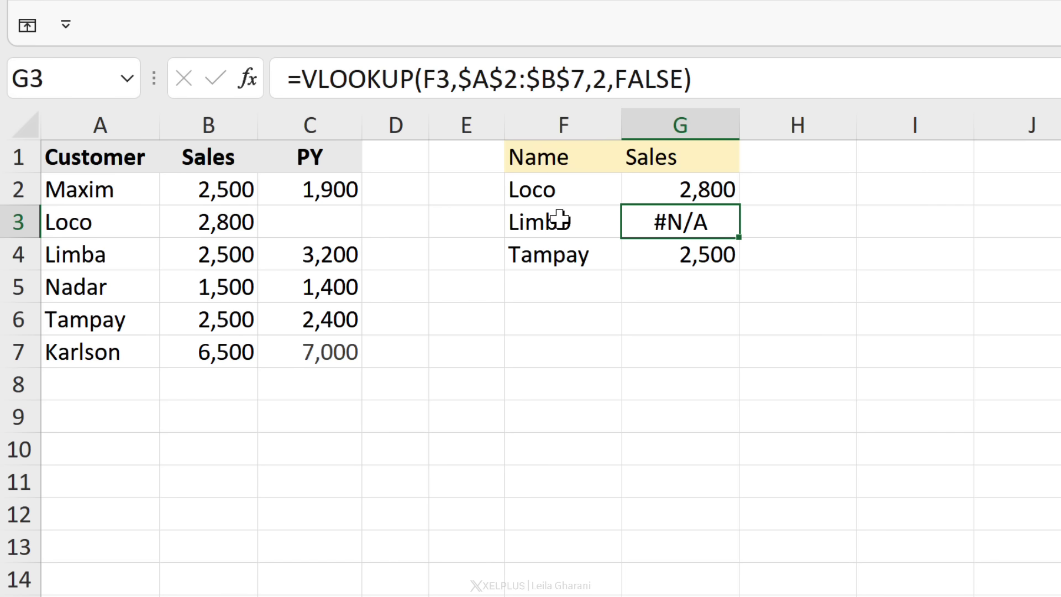
- Correct the misspelled lookup name in F3 to match the customer in A4, and undo the correction
click(681, 190)
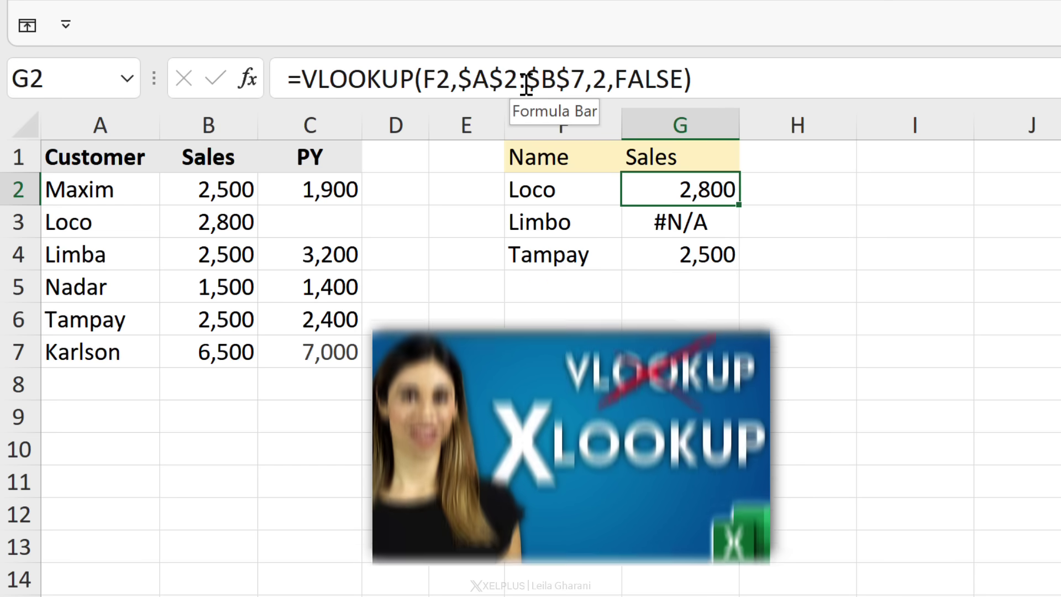
click(681, 219)
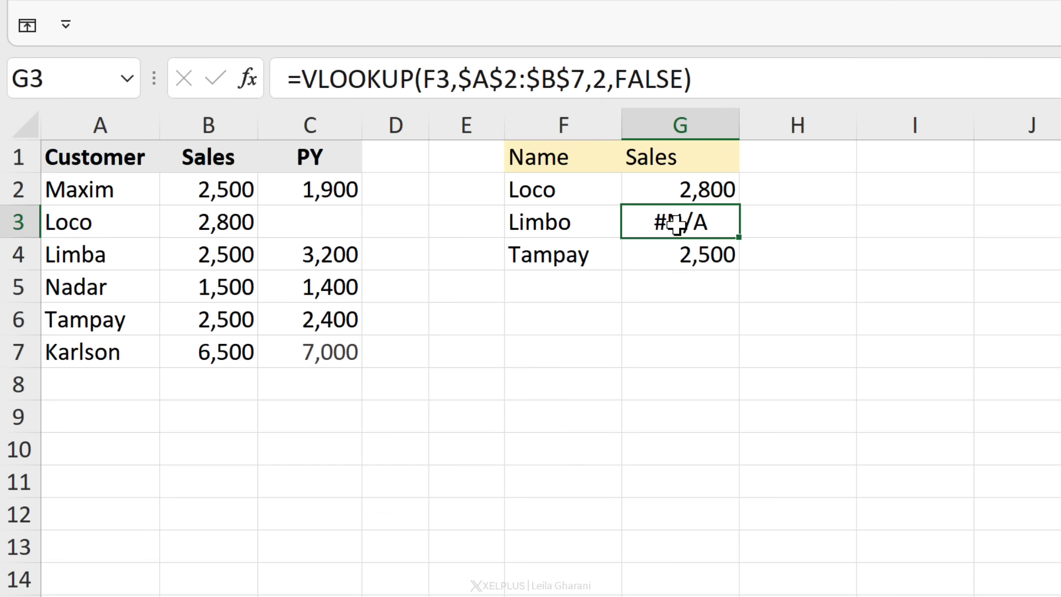
click(587, 227)
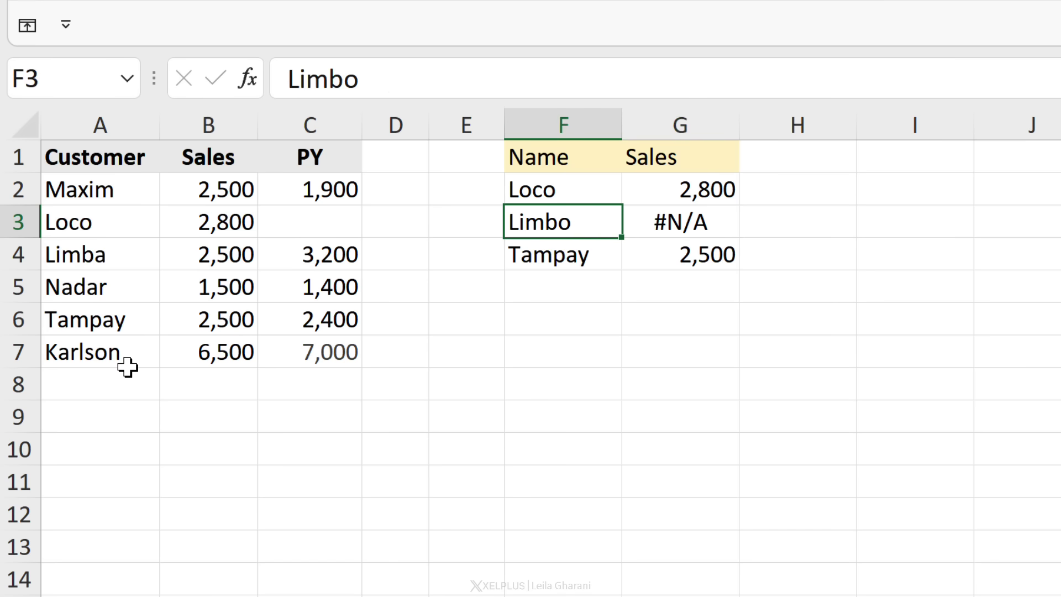
click(403, 88)
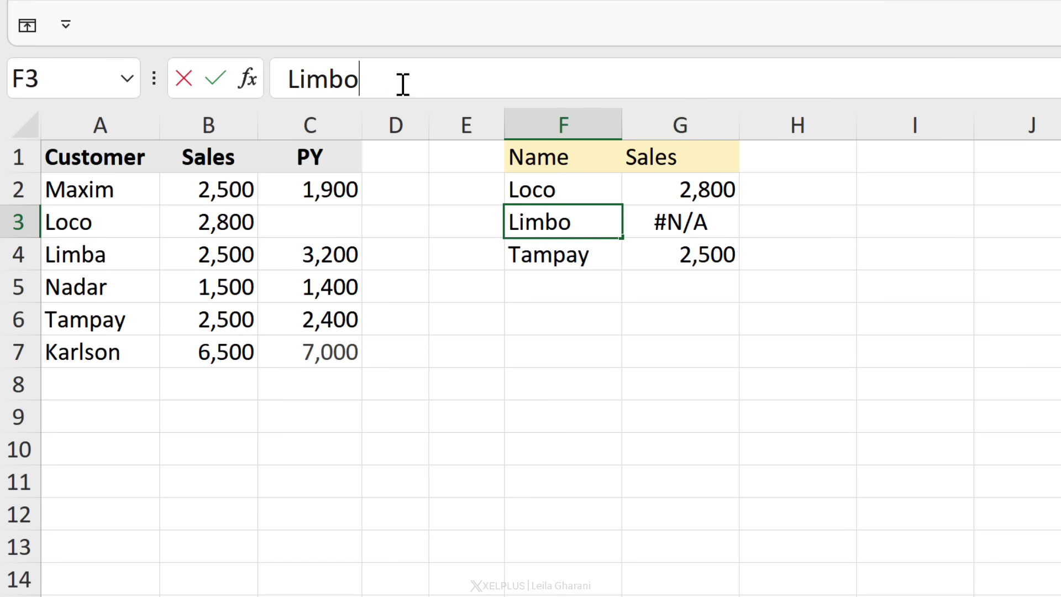
key(BackSpace)
text(a)
key(Return)
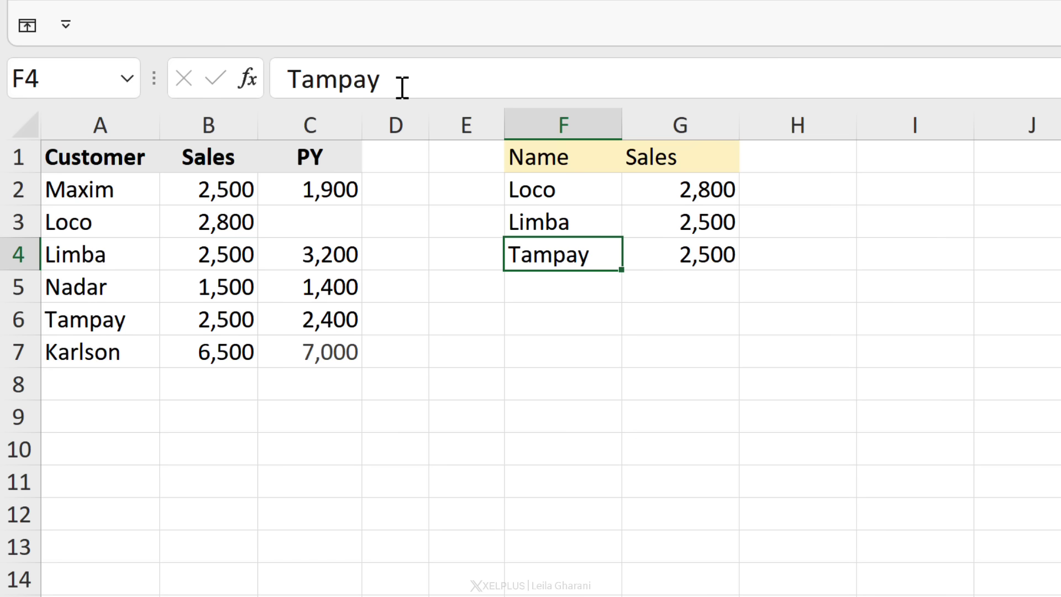
key(ctrl+z)
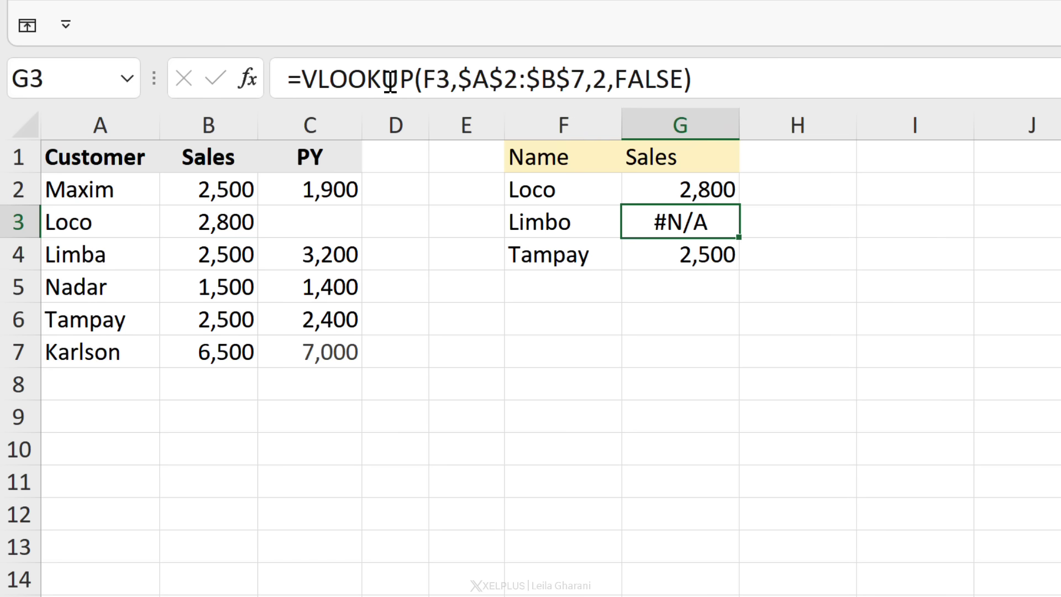
- Wrap the VLOOKUP formula in G2 in IFNA, with "Person doesn't exist" as the value for #N/A
key(Up)
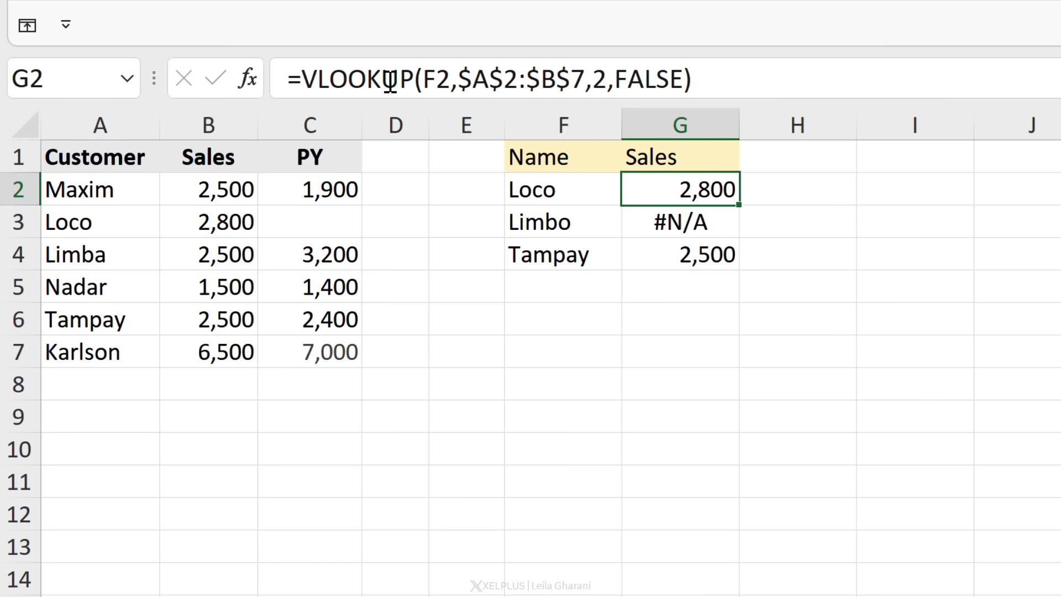
click(302, 78)
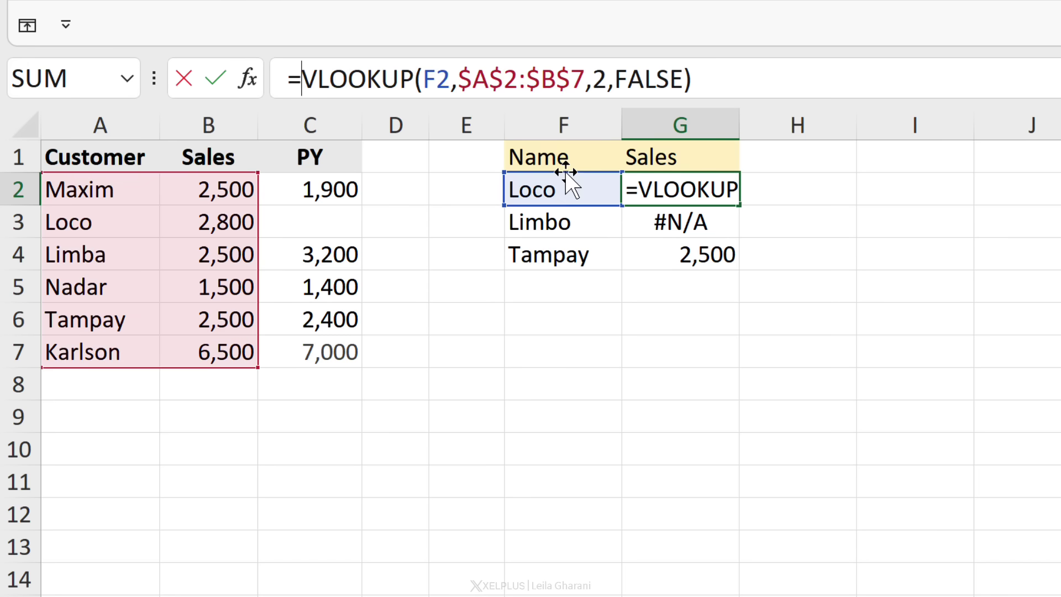
text(ifna)
key(Tab)
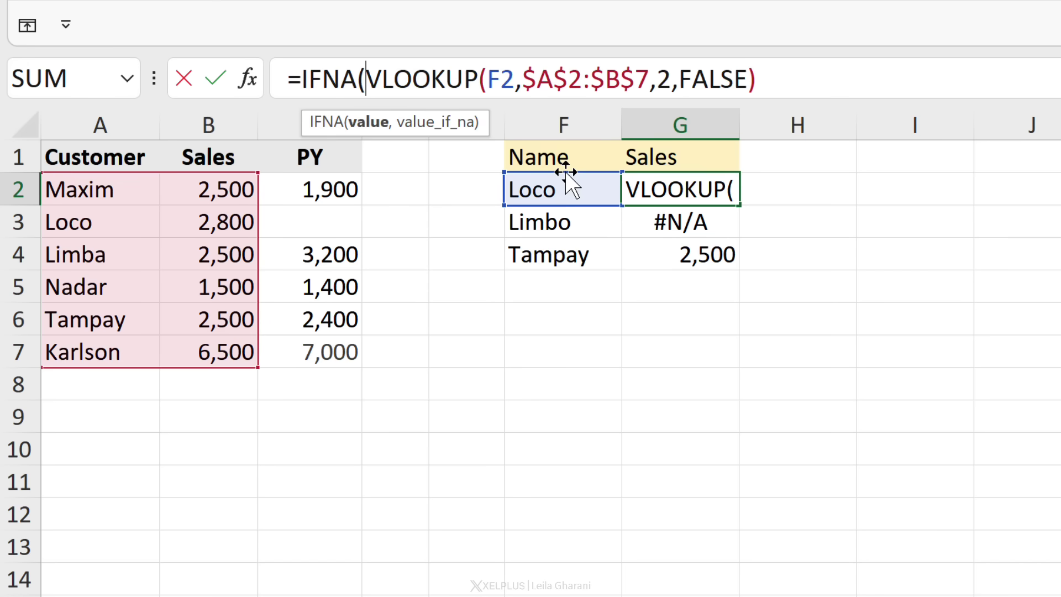
click(367, 123)
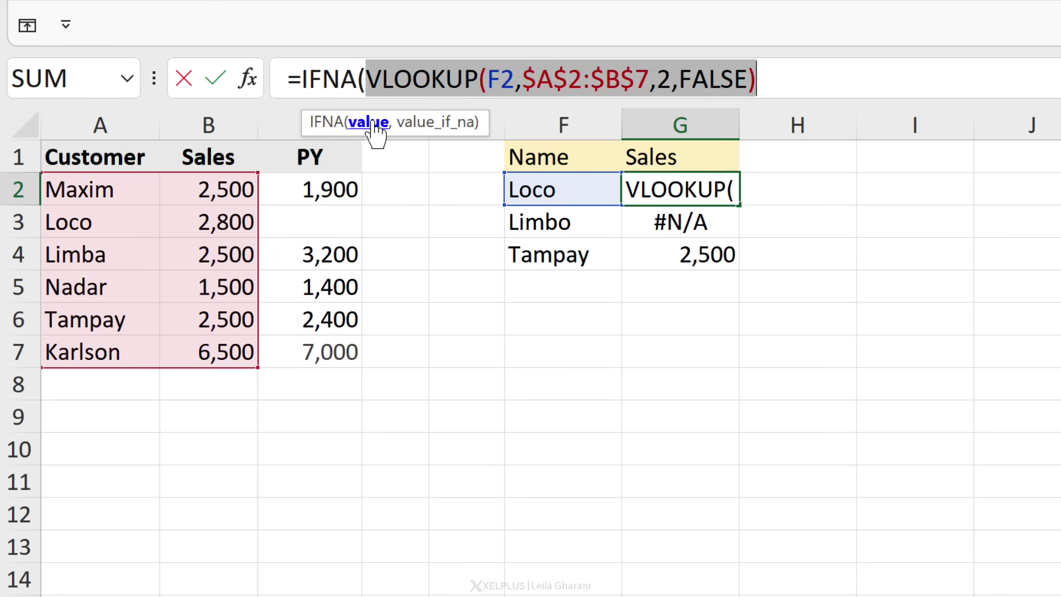
click(836, 78)
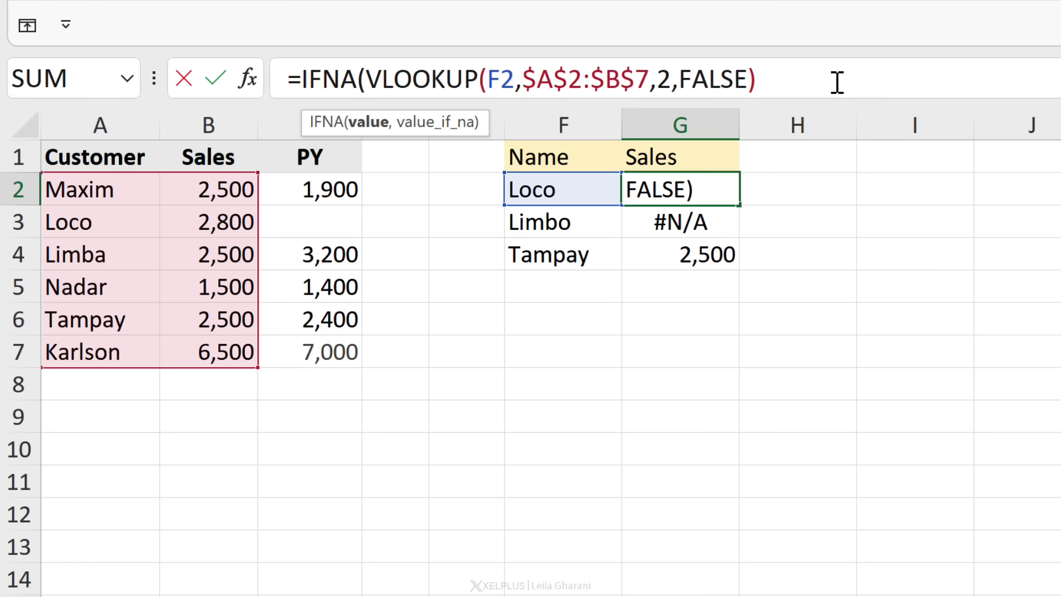
text(,")
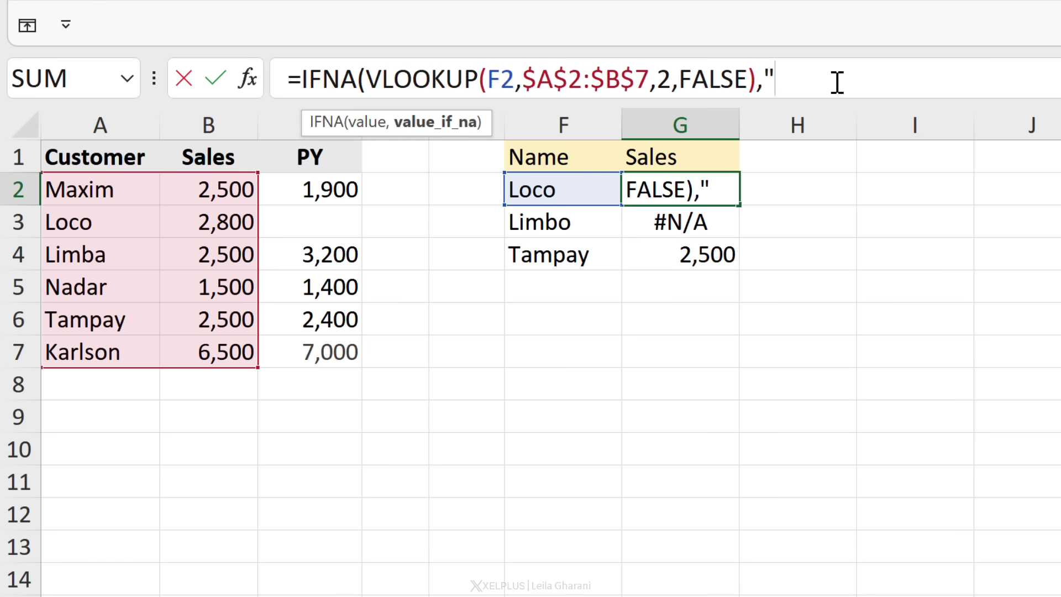
text(Person doesn't exist")
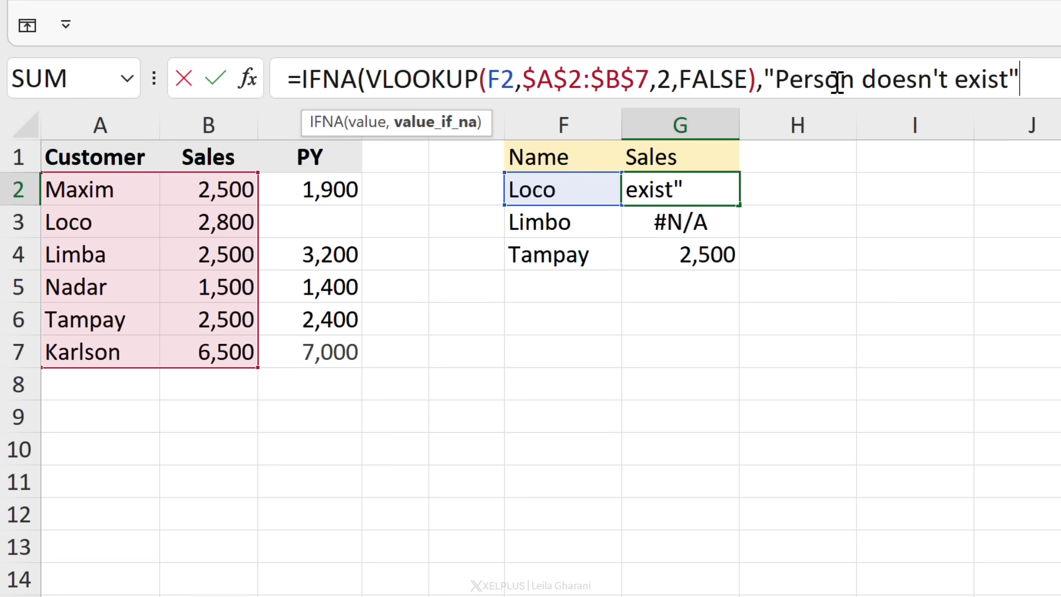
text())
key(Return)
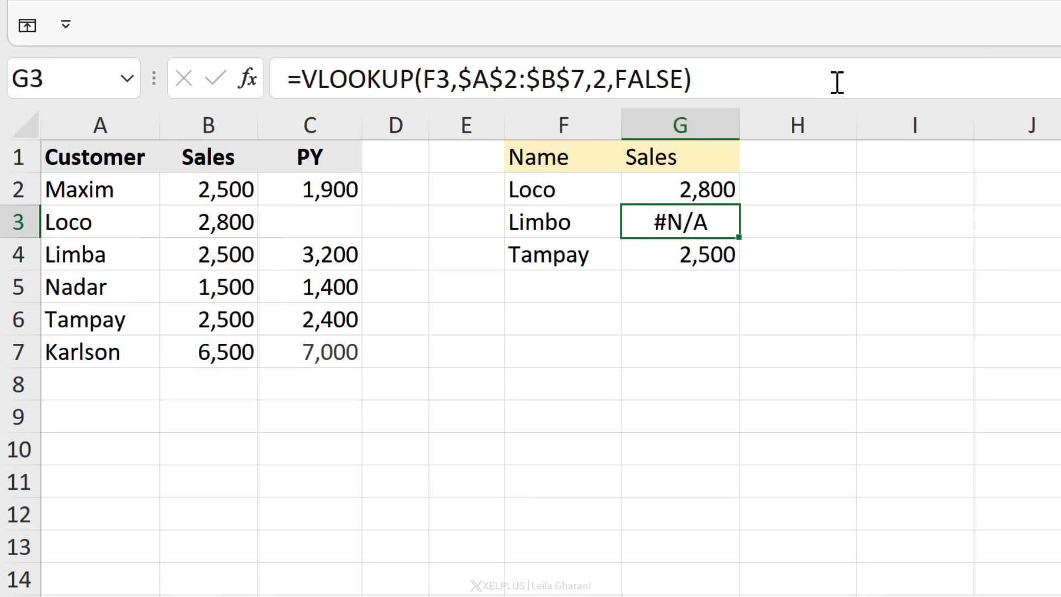
- Fill the IFNA formula from G2 down through G4 and check the formulas in G2 and G3
click(726, 195)
double_click(739, 203)
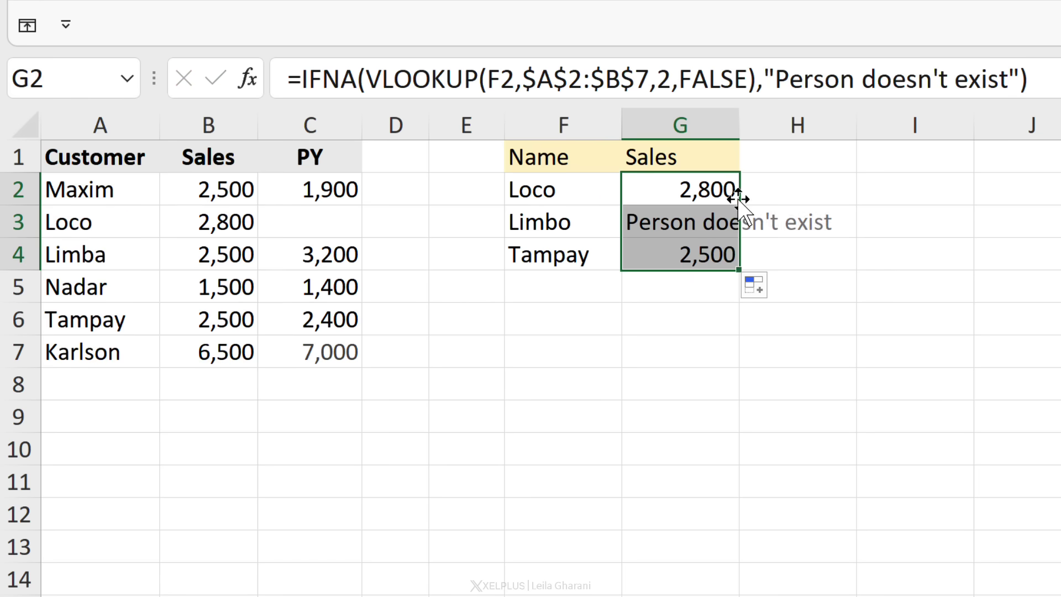
click(716, 220)
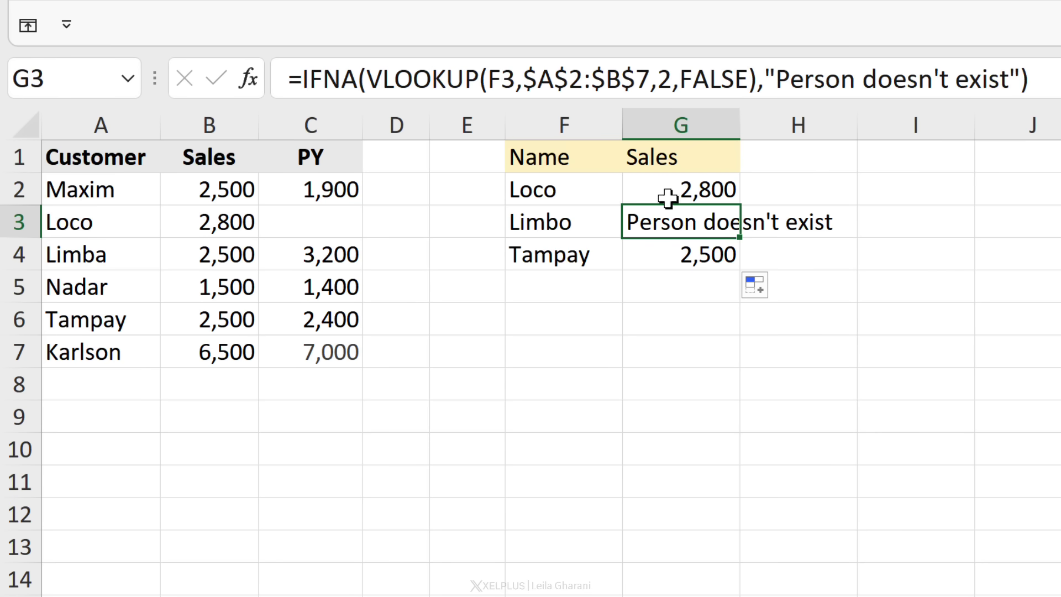
click(667, 198)
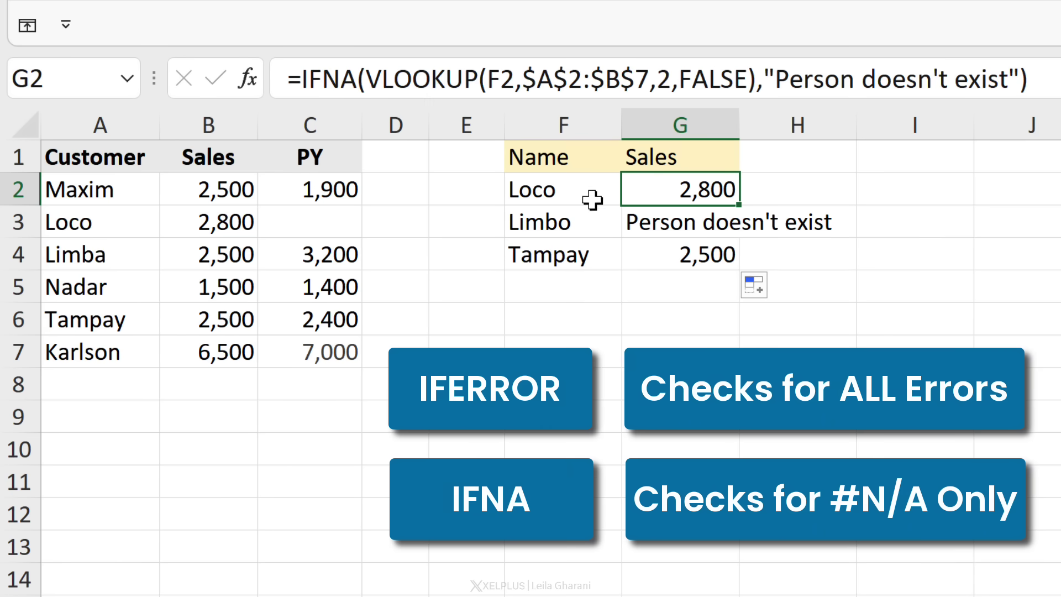
click(597, 220)
click(648, 216)
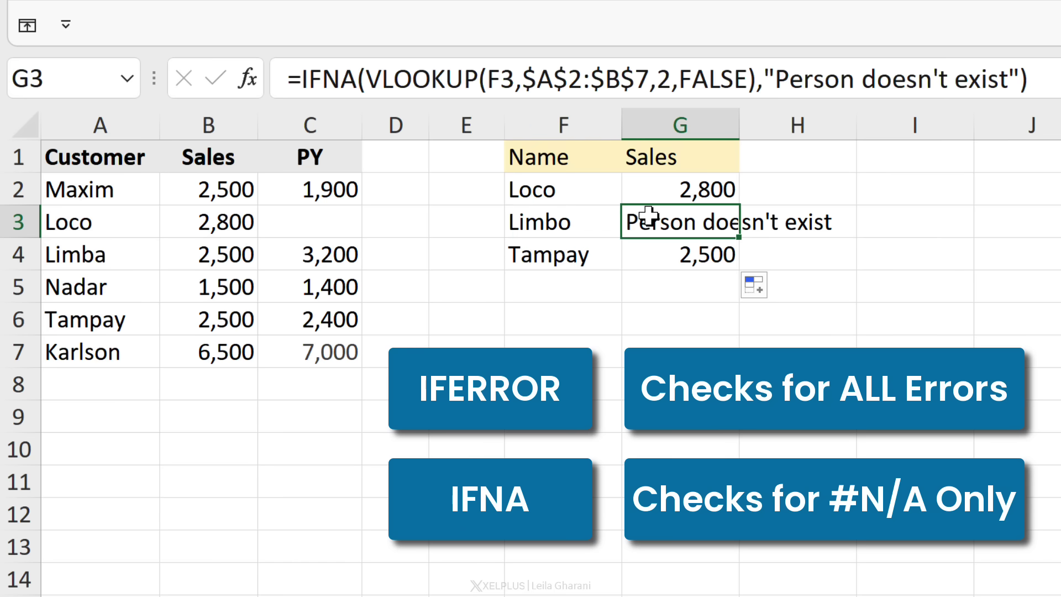